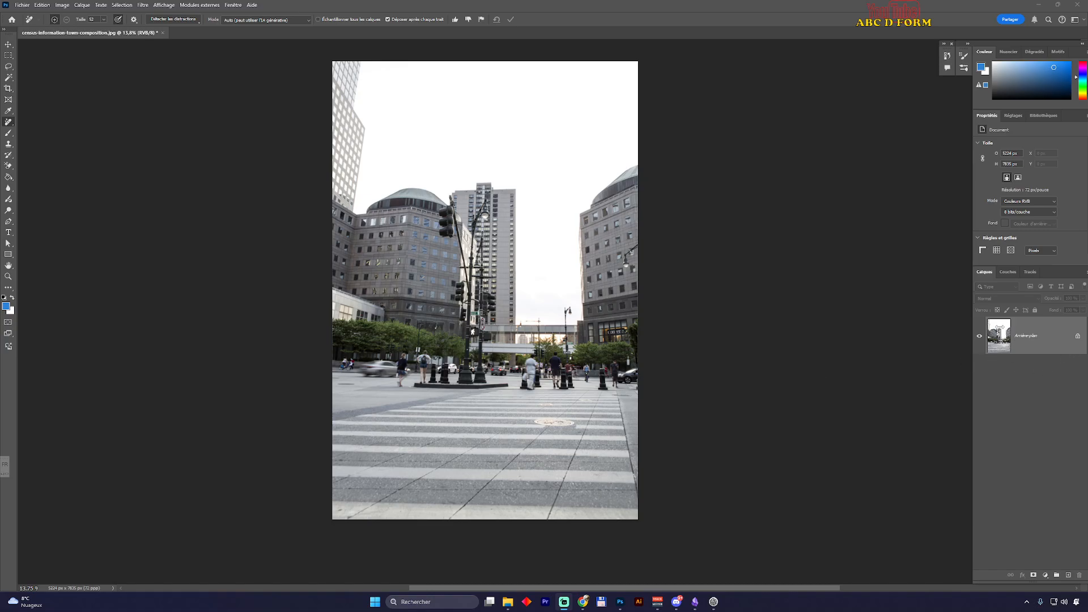
Duplicate the background layer as "Arrière-plan copie" in the same document
click(1030, 335)
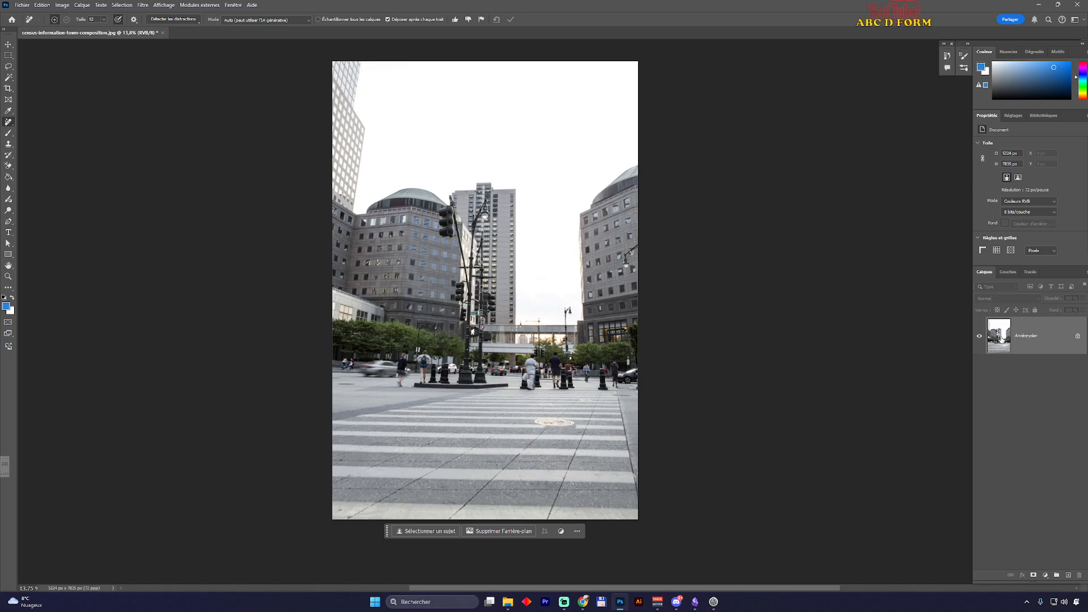
right_click(1003, 340)
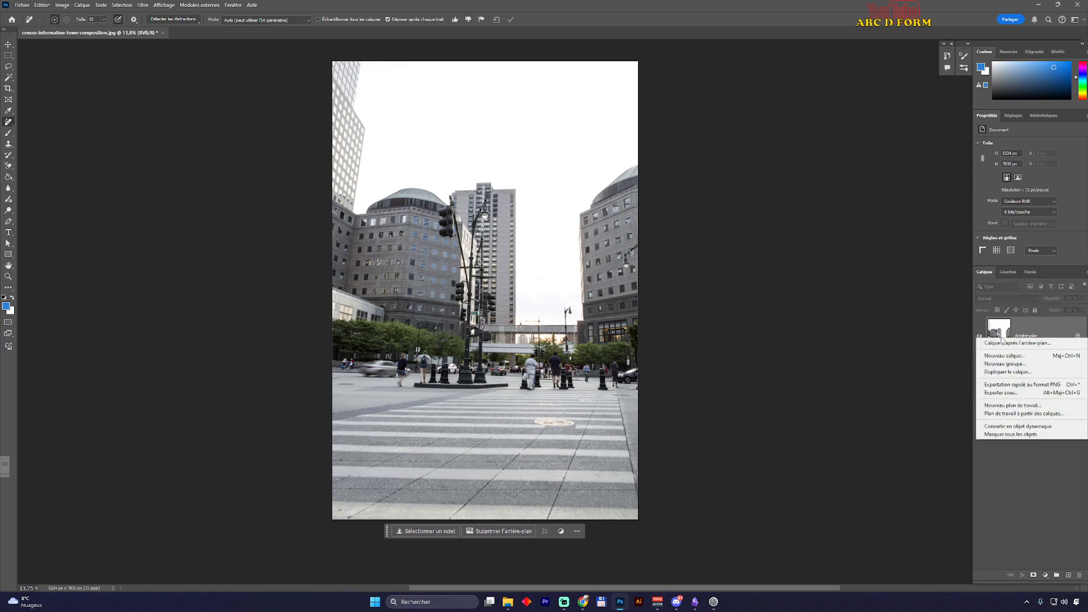
click(996, 372)
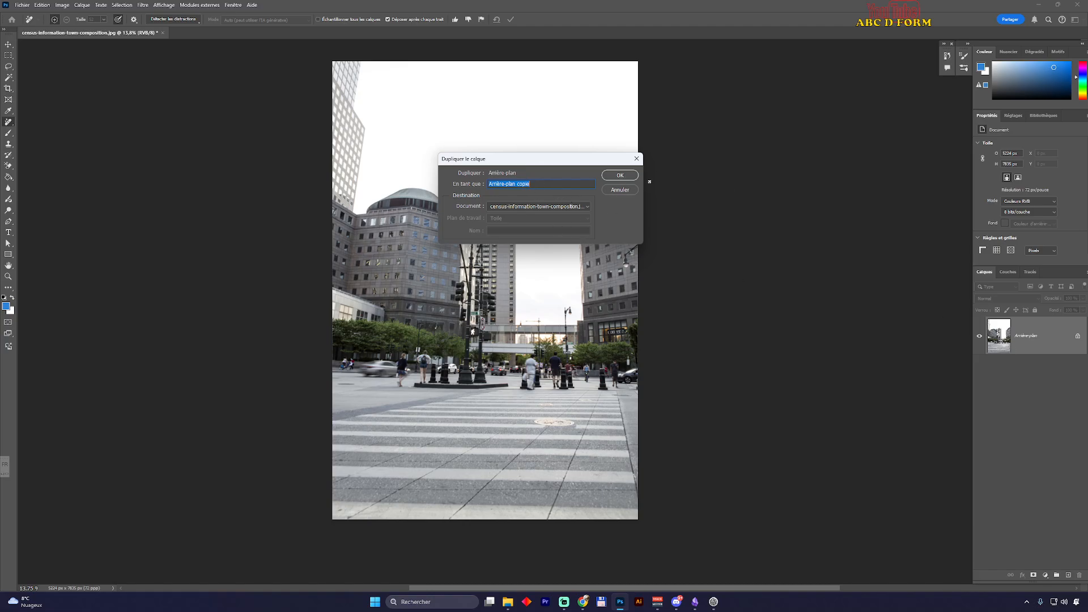
click(620, 175)
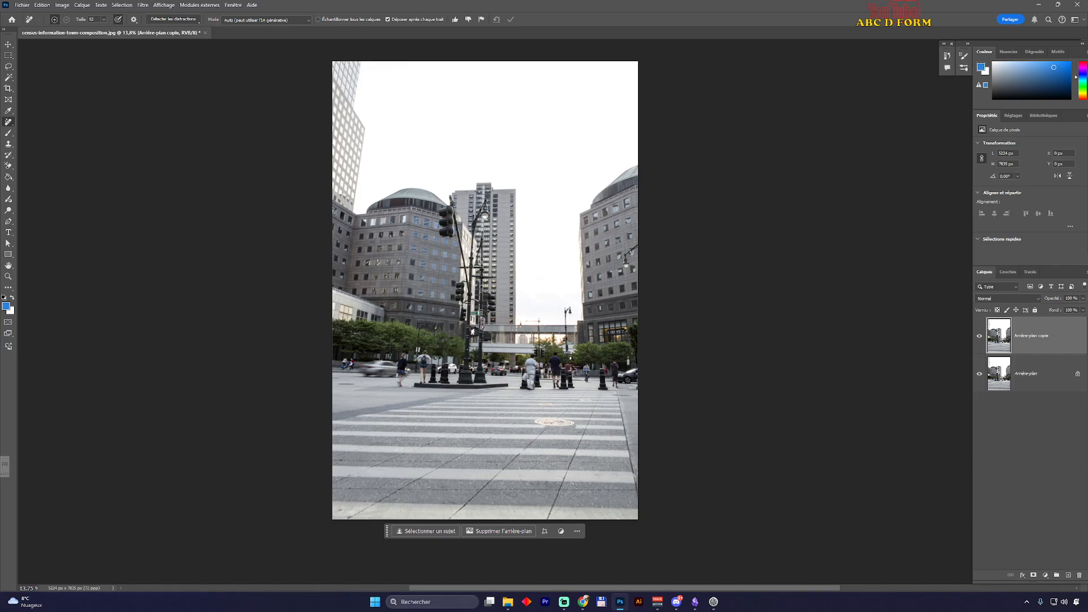
With the Remove tool, detect the people (Personnes) as distractions around the crosswalk on the copied layer
scroll(506, 386, up, 3)
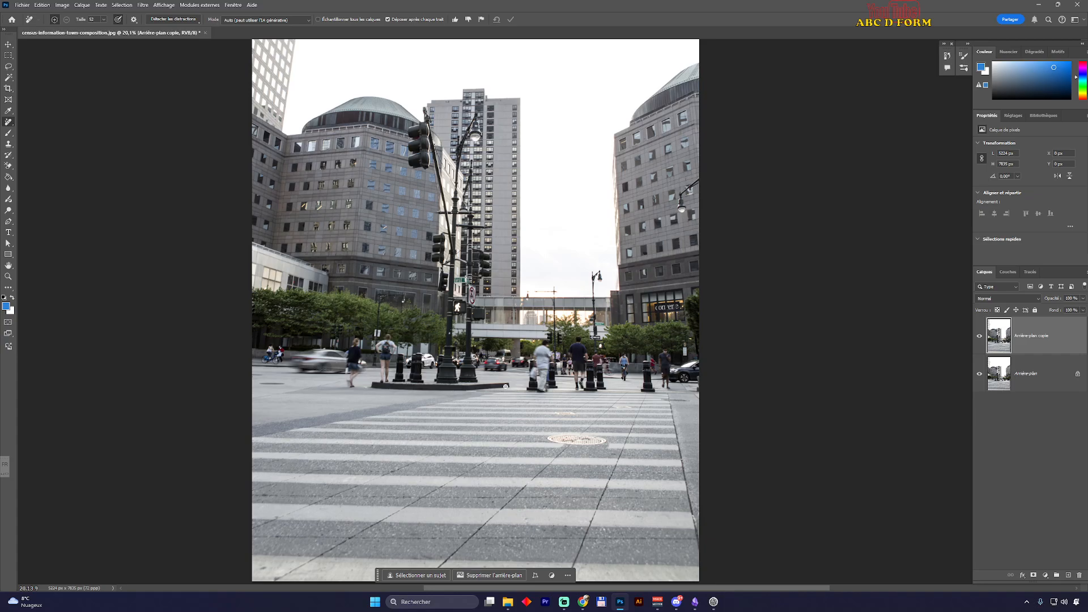
scroll(506, 386, up, 2)
scroll(505, 386, up, 2)
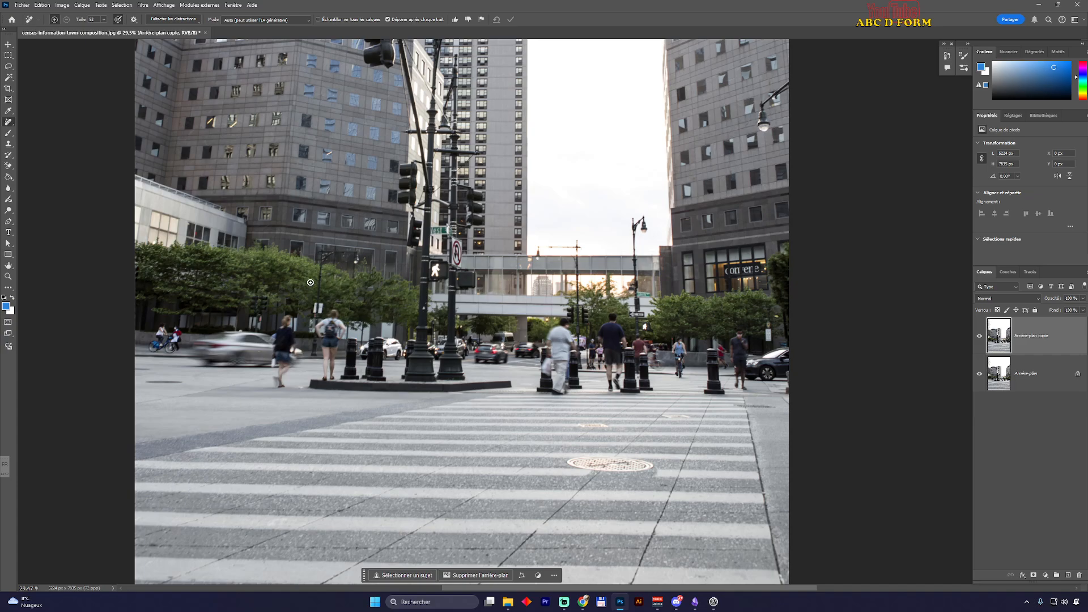
right_click(10, 123)
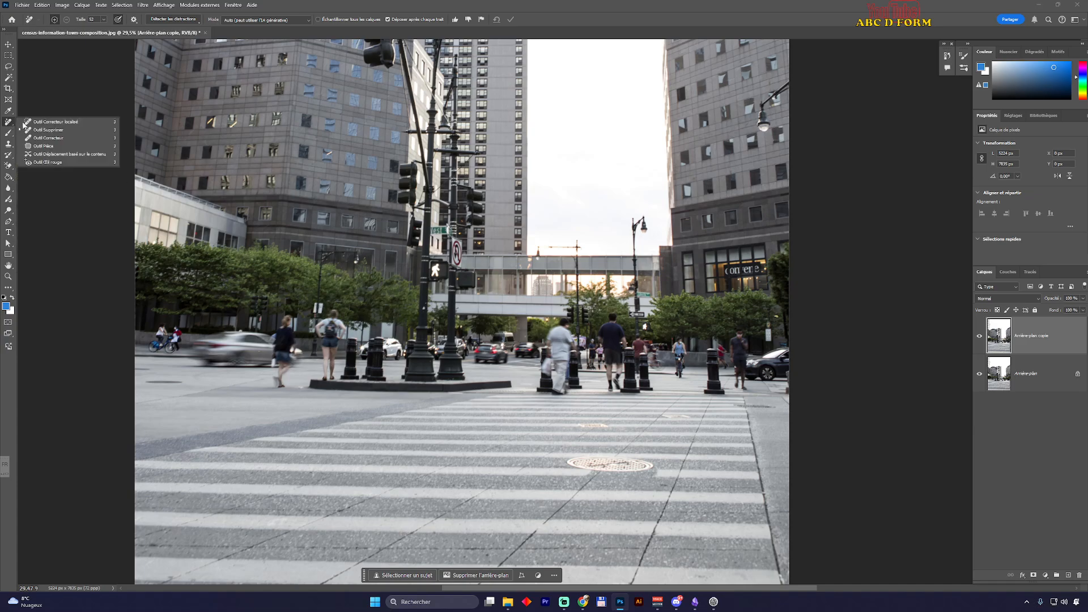
click(57, 134)
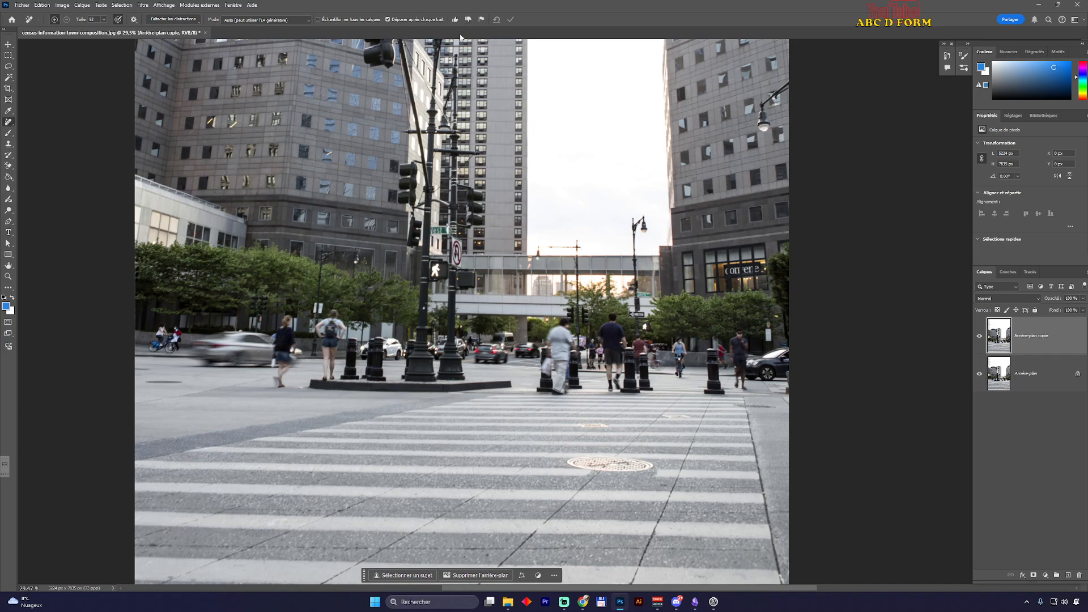
click(198, 24)
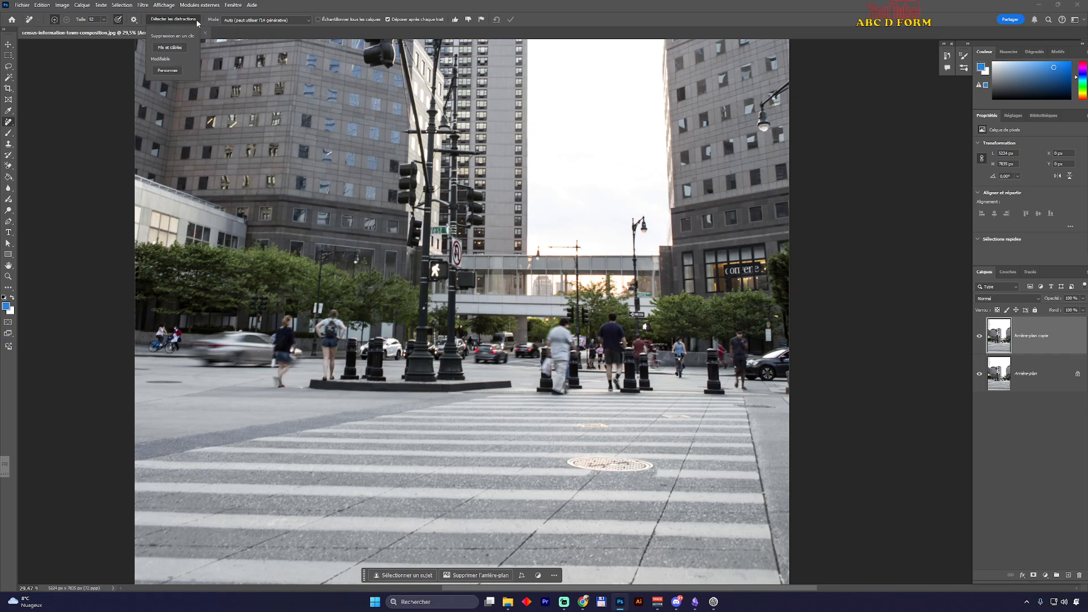
click(169, 70)
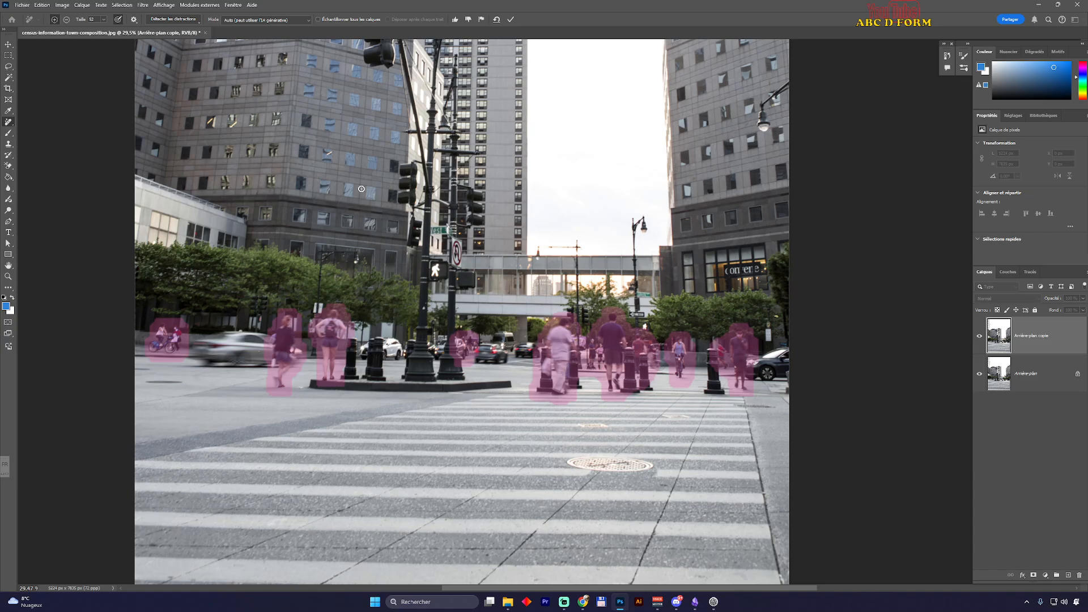
Try the magenta overlay at 70% opacity and return it to 30%
click(134, 20)
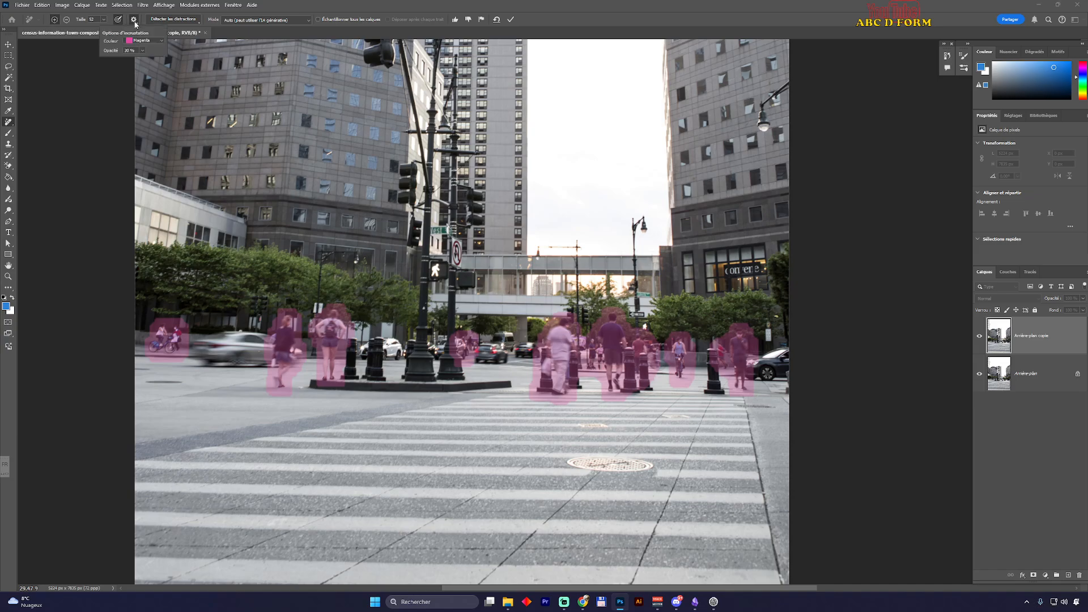
click(142, 51)
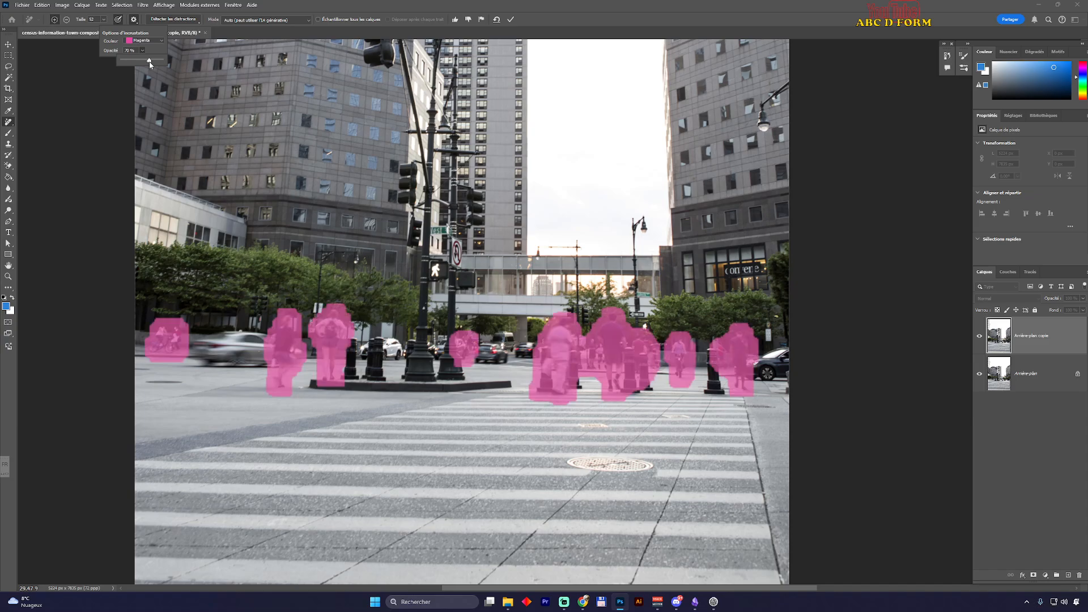
drag(151, 62, 136, 61)
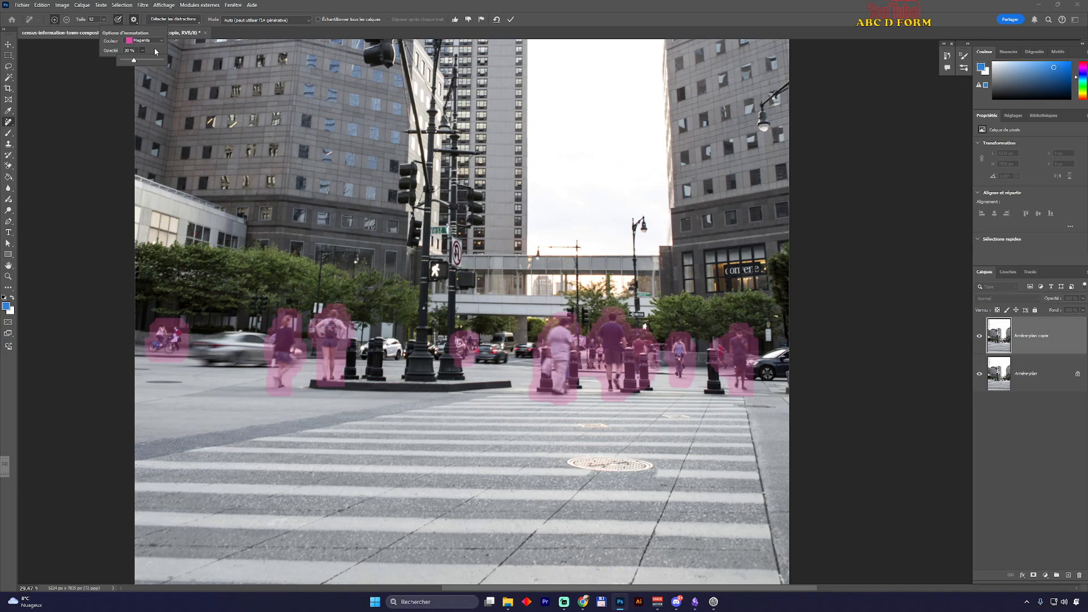
Close the overlay options and apply the removal of all the detected people
click(554, 24)
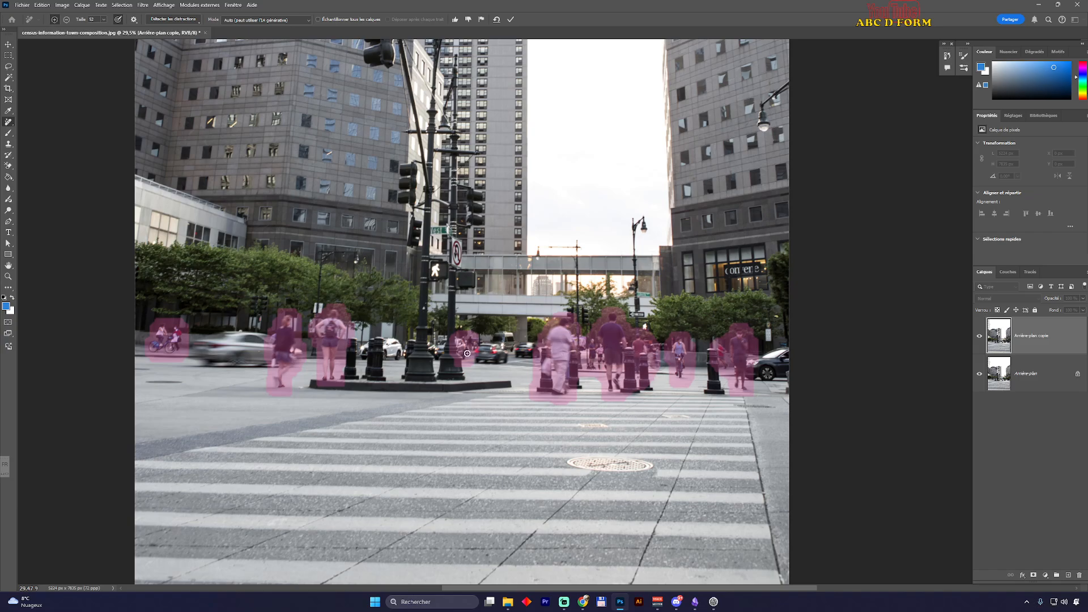
click(510, 19)
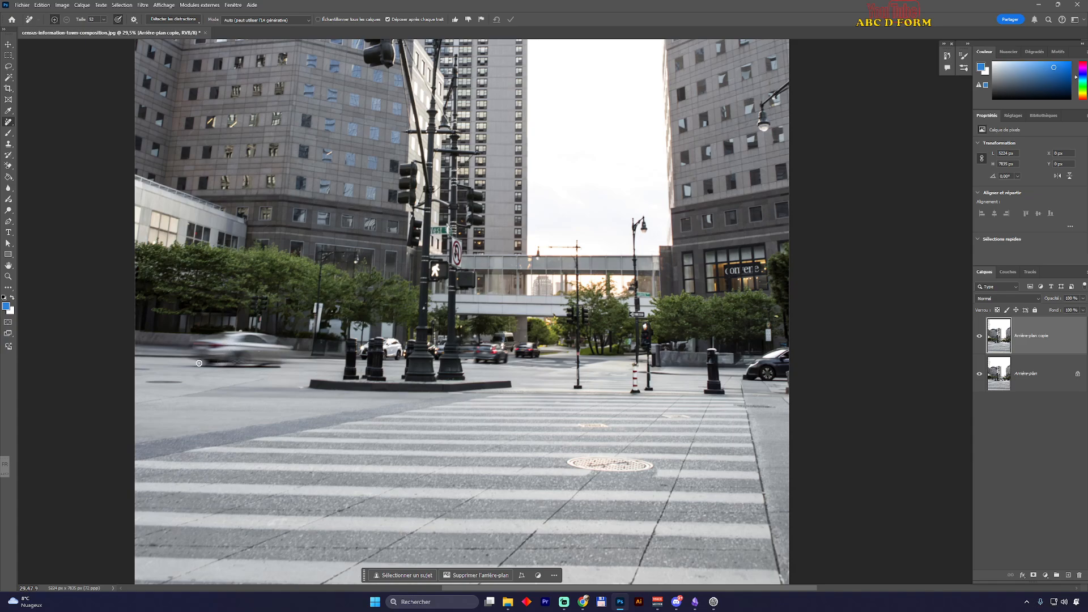
Enlarge the Remove tool brush and paint over the blurred moving car near the trees to remove it
scroll(197, 364, up, 5)
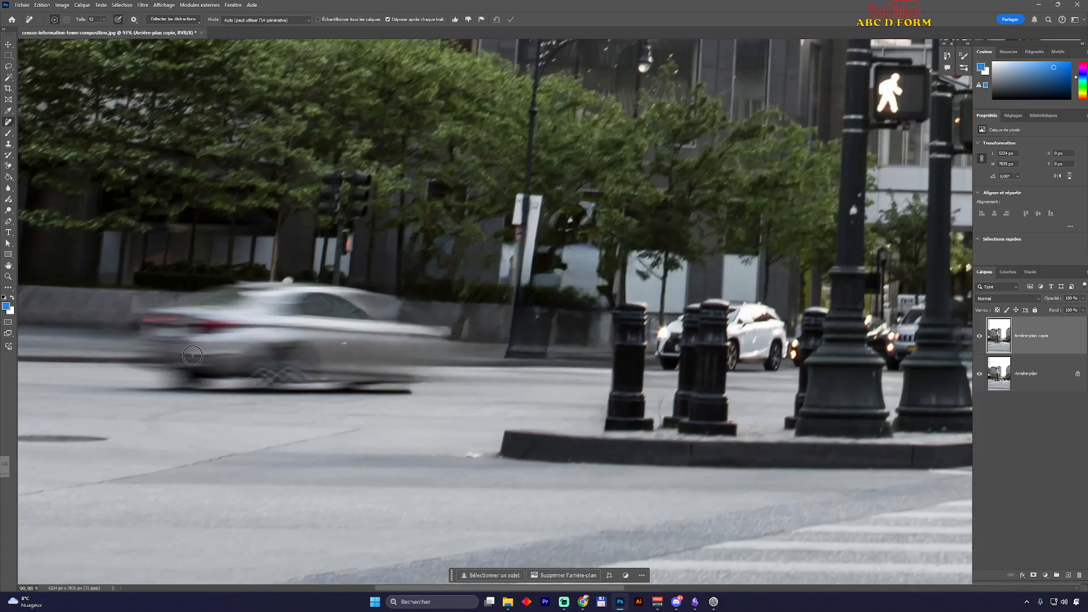
alt+right_click(242, 326)
drag(242, 328, 248, 331)
mouse_move(150, 321)
mouse_down()
mouse_move(233, 288)
mouse_move(297, 285)
mouse_move(377, 296)
mouse_move(421, 331)
mouse_move(459, 335)
mouse_move(424, 358)
mouse_move(257, 388)
mouse_move(171, 367)
mouse_move(157, 333)
mouse_move(165, 357)
mouse_move(198, 371)
mouse_move(182, 341)
mouse_move(191, 336)
mouse_move(340, 313)
mouse_move(308, 307)
mouse_move(366, 317)
mouse_move(323, 325)
mouse_move(332, 344)
mouse_move(361, 348)
mouse_move(215, 353)
mouse_move(275, 372)
mouse_move(315, 364)
mouse_move(320, 384)
mouse_move(399, 388)
mouse_up()
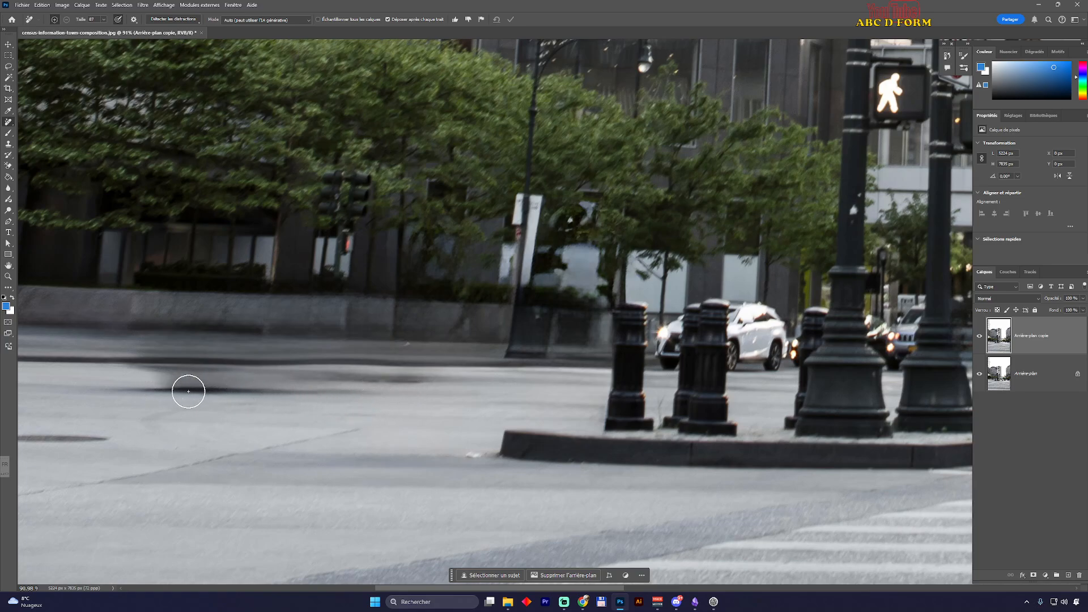
Brush away the dark shadow traces on the road and curb where the blurred car was
drag(257, 386, 158, 385)
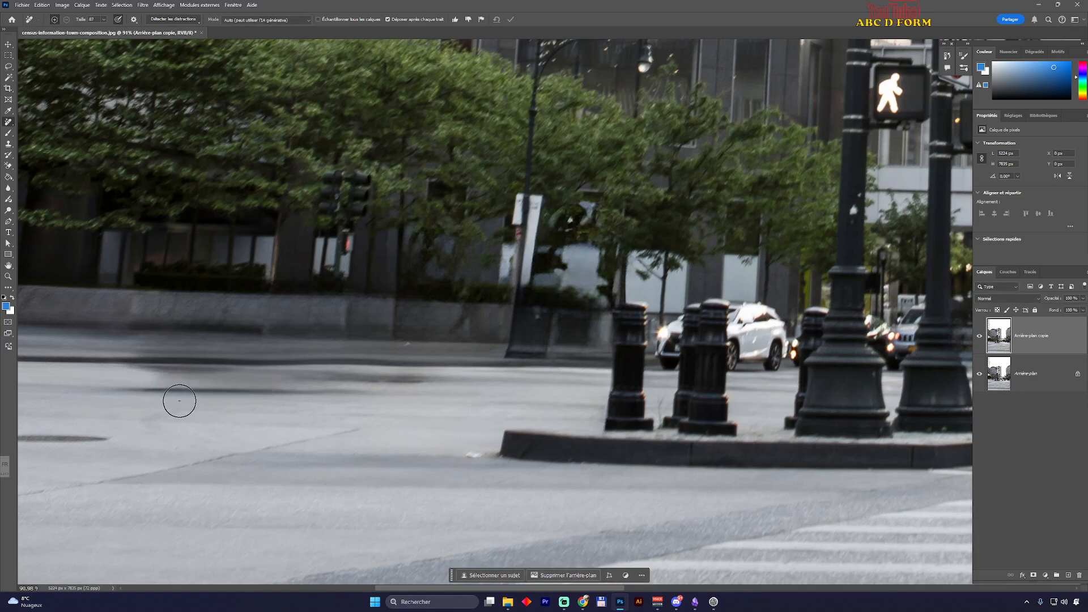
drag(261, 363, 129, 361)
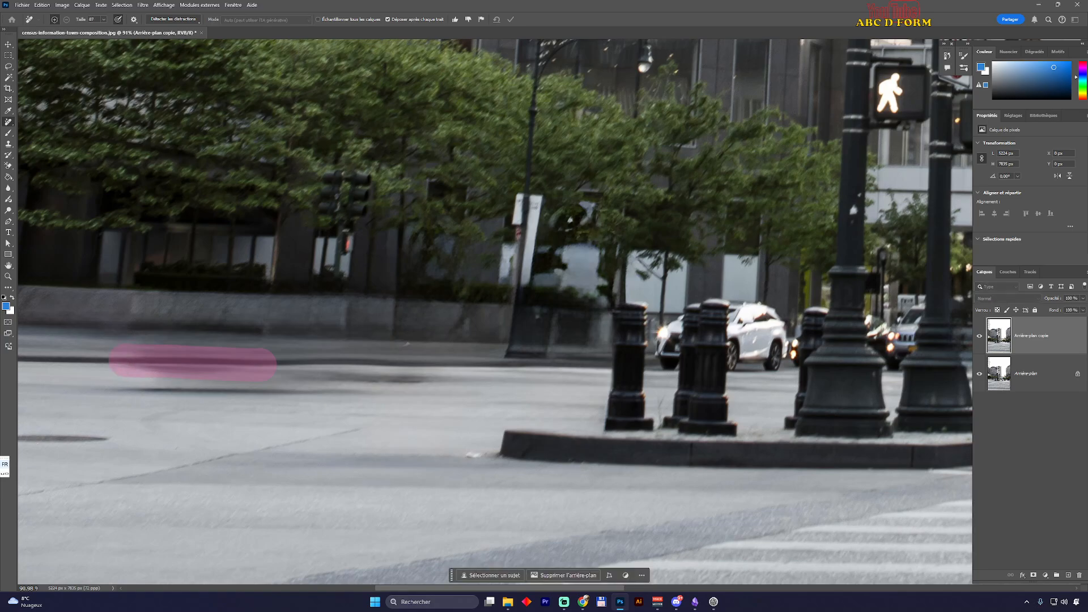
drag(432, 377, 297, 377)
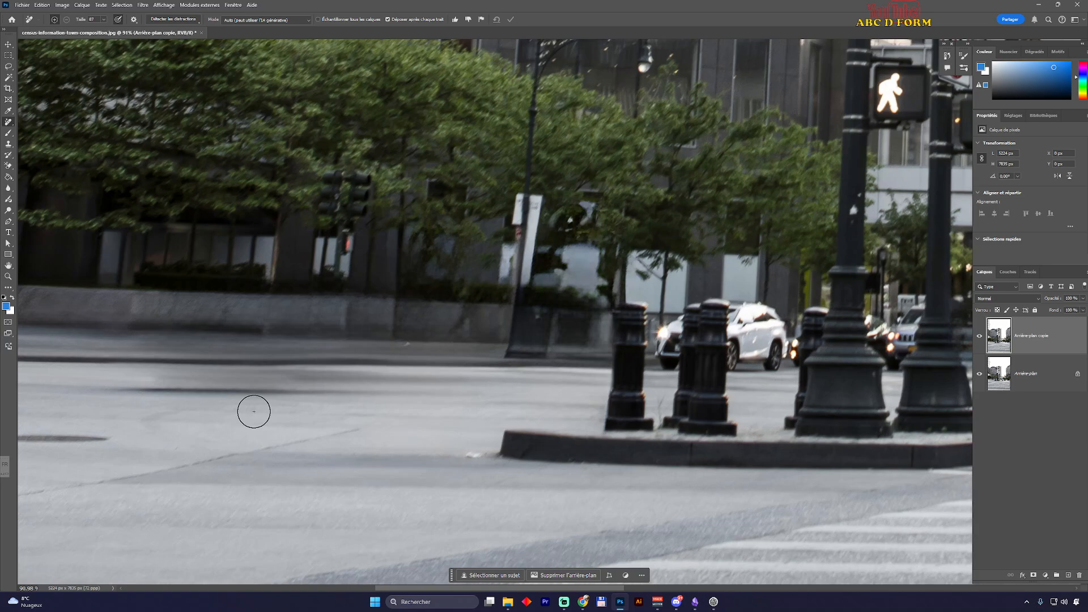
Remove the front of the white SUV visible between the black bollards, using a smaller Remove tool brush
scroll(289, 405, down, 3)
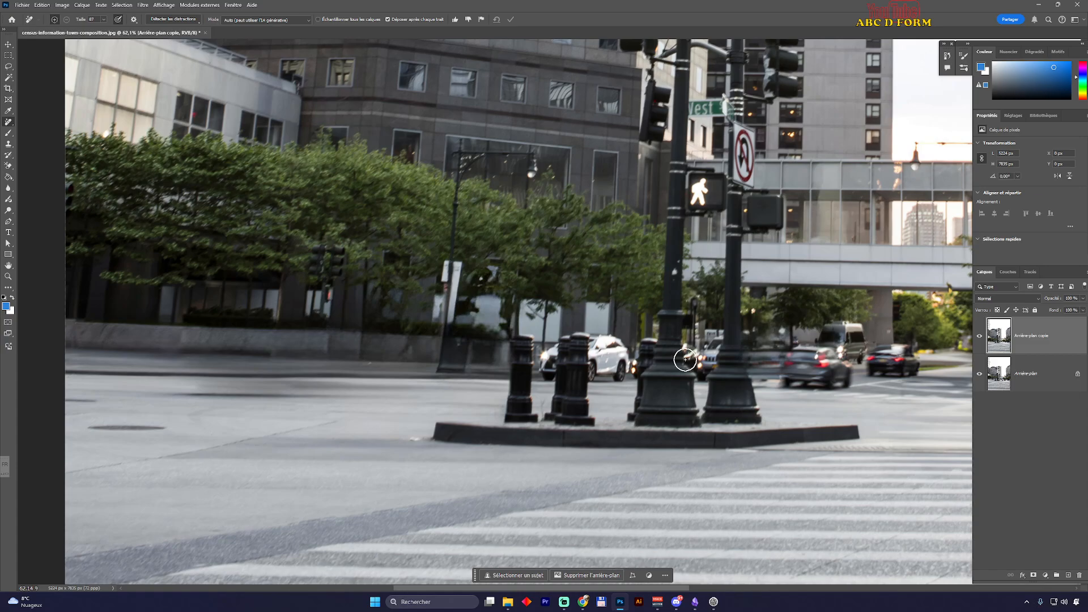
scroll(685, 359, up, 5)
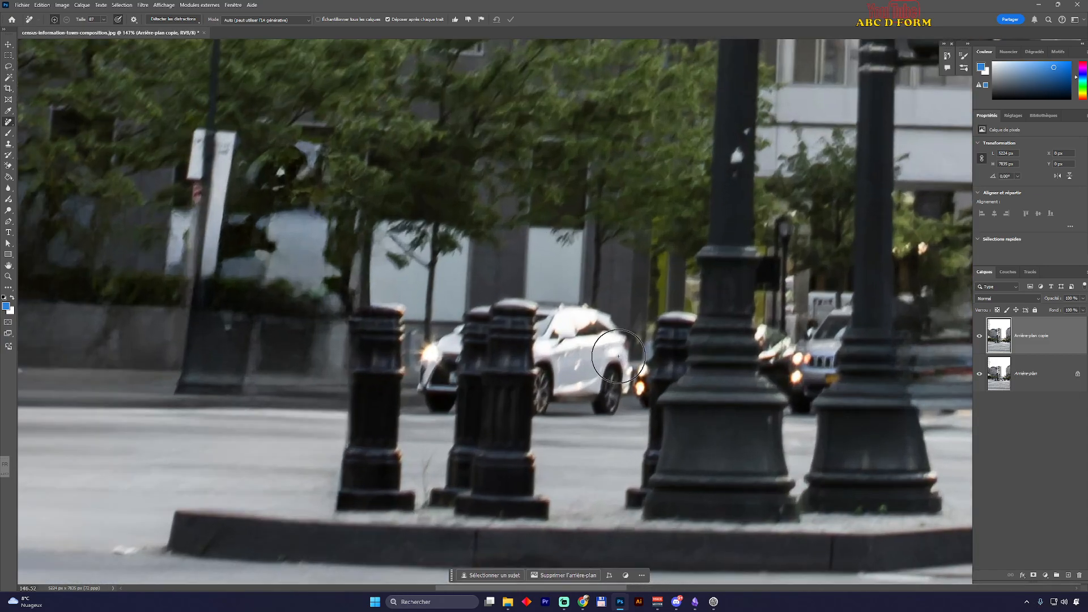
scroll(619, 356, up, 3)
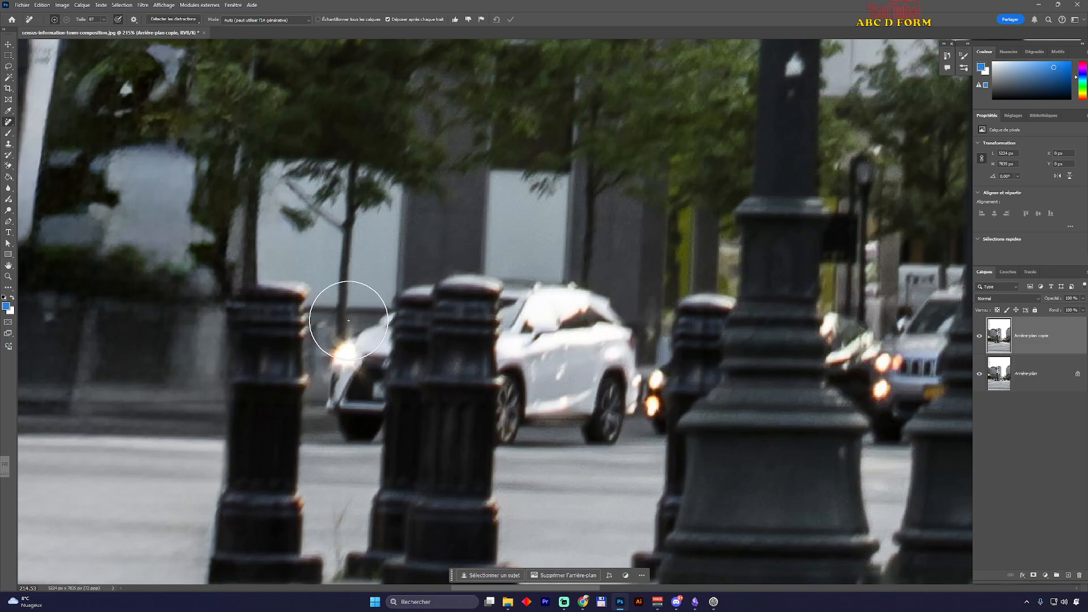
drag(370, 327, 357, 310)
mouse_move(370, 315)
mouse_down()
mouse_move(365, 407)
mouse_move(347, 418)
mouse_move(358, 431)
mouse_move(337, 396)
mouse_move(347, 315)
mouse_up()
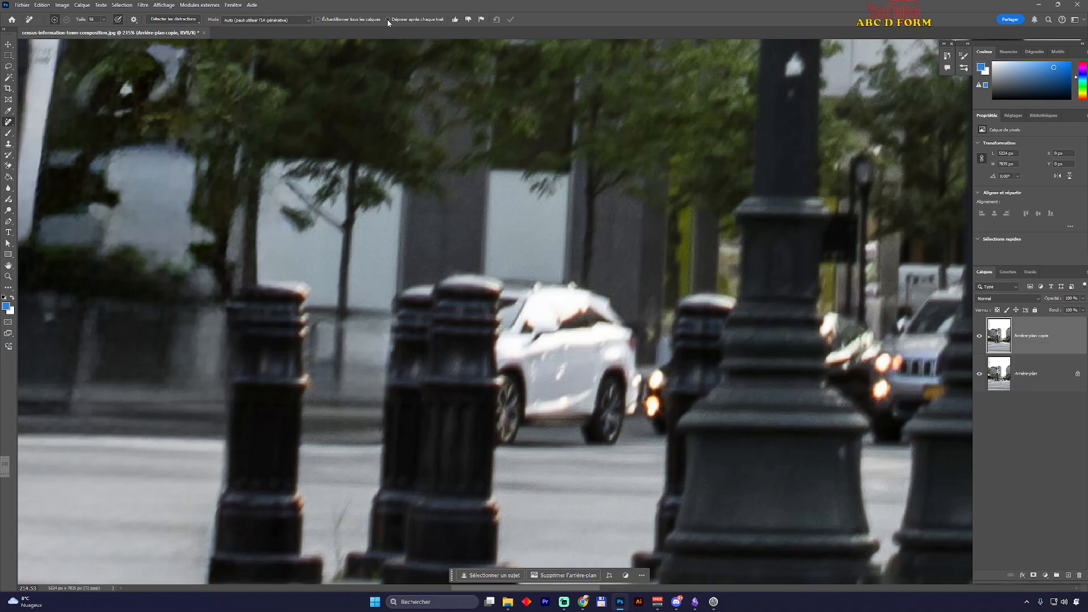
Mark the rest of the white SUV and the cars with lit headlights behind the bollards and posts, and remove them in one pass
mouse_move(527, 286)
mouse_down()
mouse_move(610, 311)
mouse_move(625, 338)
mouse_move(629, 398)
mouse_move(602, 436)
mouse_move(513, 434)
mouse_up()
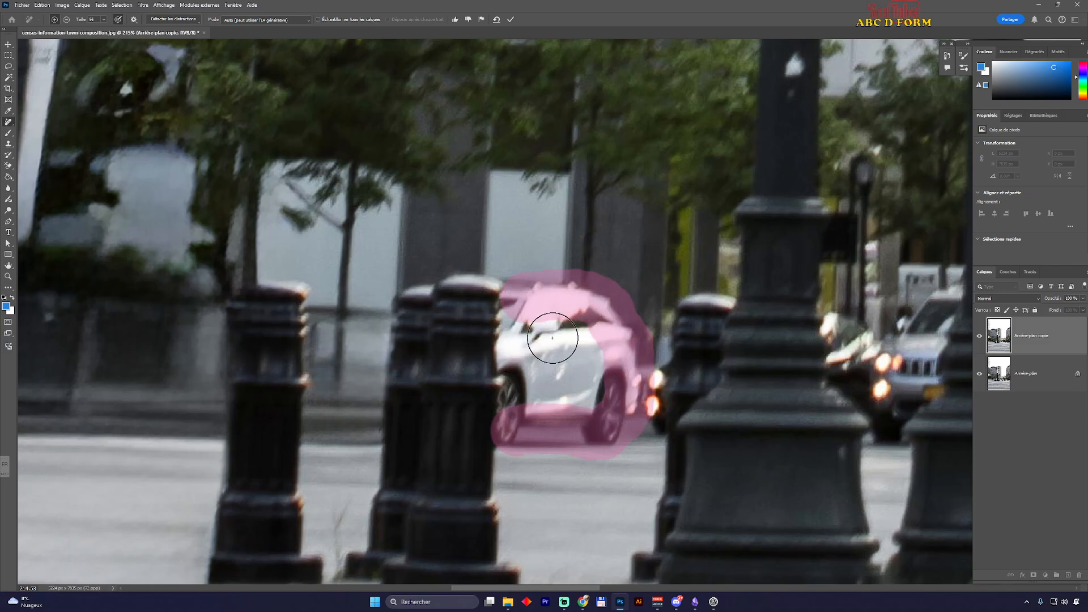
mouse_move(527, 316)
mouse_down()
mouse_move(510, 305)
mouse_move(524, 326)
mouse_move(530, 397)
mouse_move(513, 367)
mouse_move(518, 328)
mouse_up()
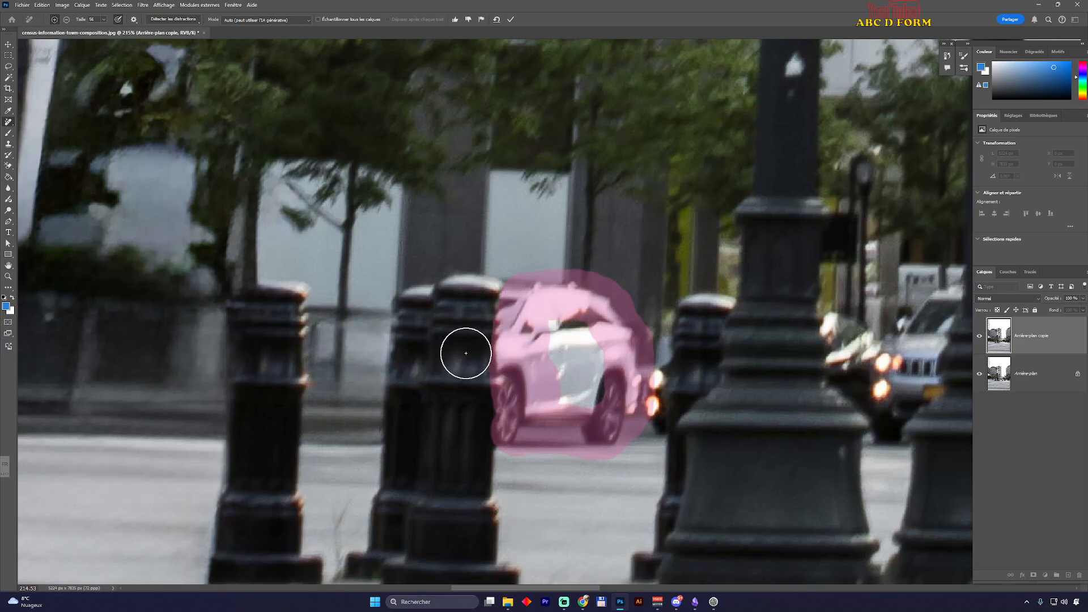
mouse_move(527, 334)
mouse_down()
mouse_move(556, 326)
mouse_move(549, 311)
mouse_move(560, 397)
mouse_move(600, 391)
mouse_up()
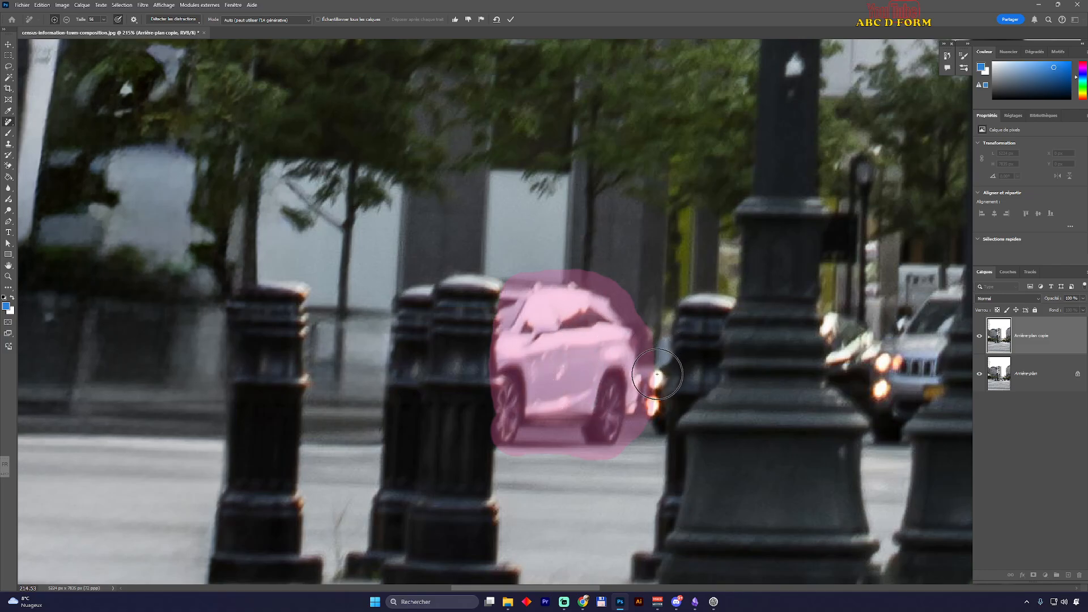
mouse_move(656, 372)
mouse_down()
mouse_move(668, 360)
mouse_move(637, 402)
mouse_move(638, 436)
mouse_up()
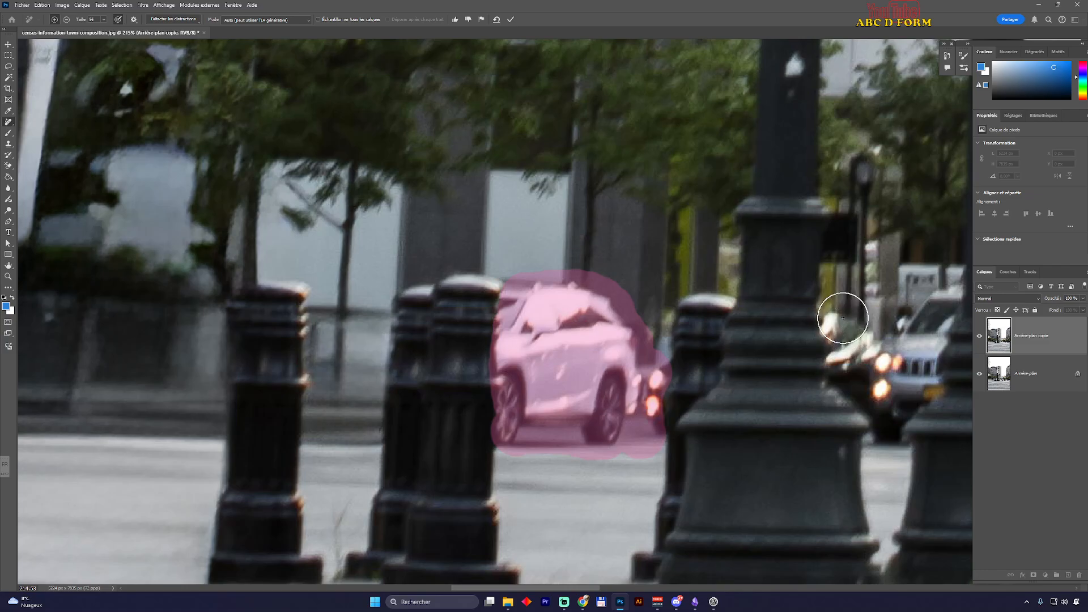
mouse_move(843, 318)
mouse_down()
mouse_move(855, 380)
mouse_move(889, 415)
mouse_move(884, 435)
mouse_move(882, 351)
mouse_move(942, 289)
mouse_move(903, 391)
mouse_up()
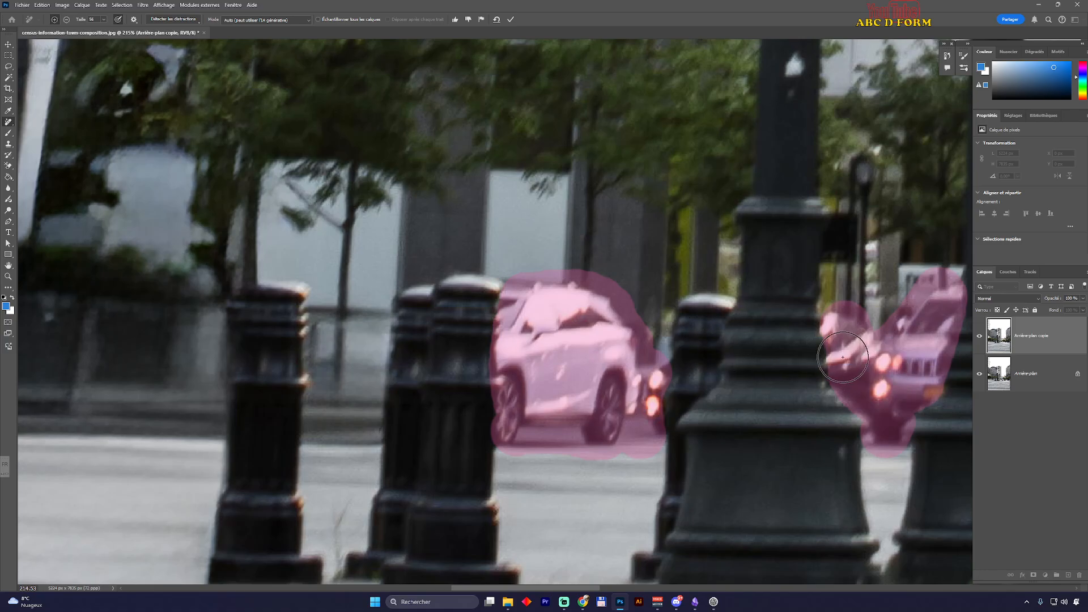
click(510, 22)
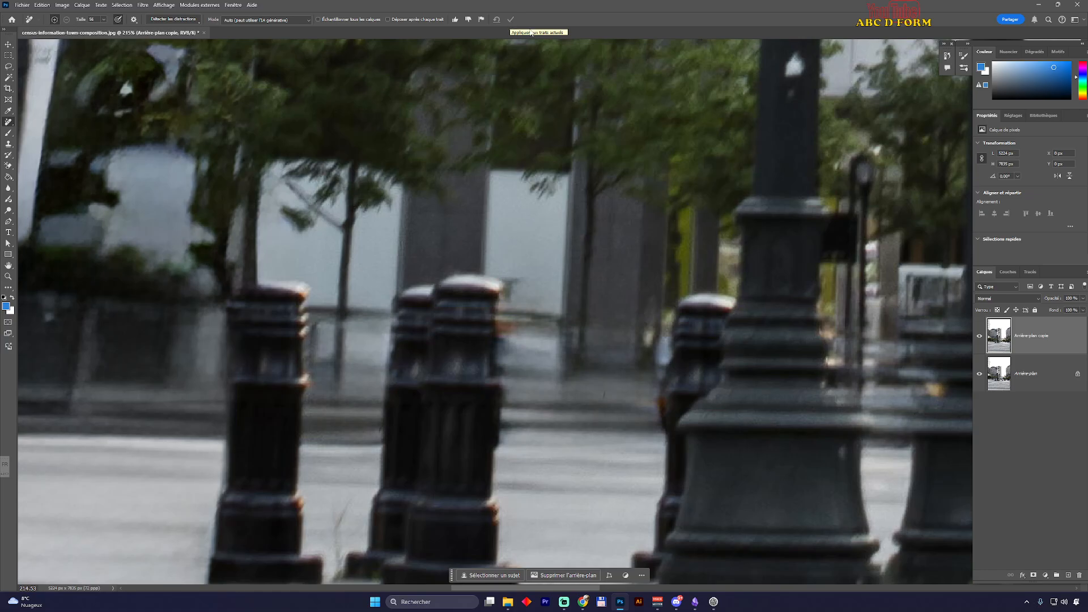
Clean up the smudged remnants between the bollards and the lamp post base with the Remove tool
scroll(638, 303, down, 4)
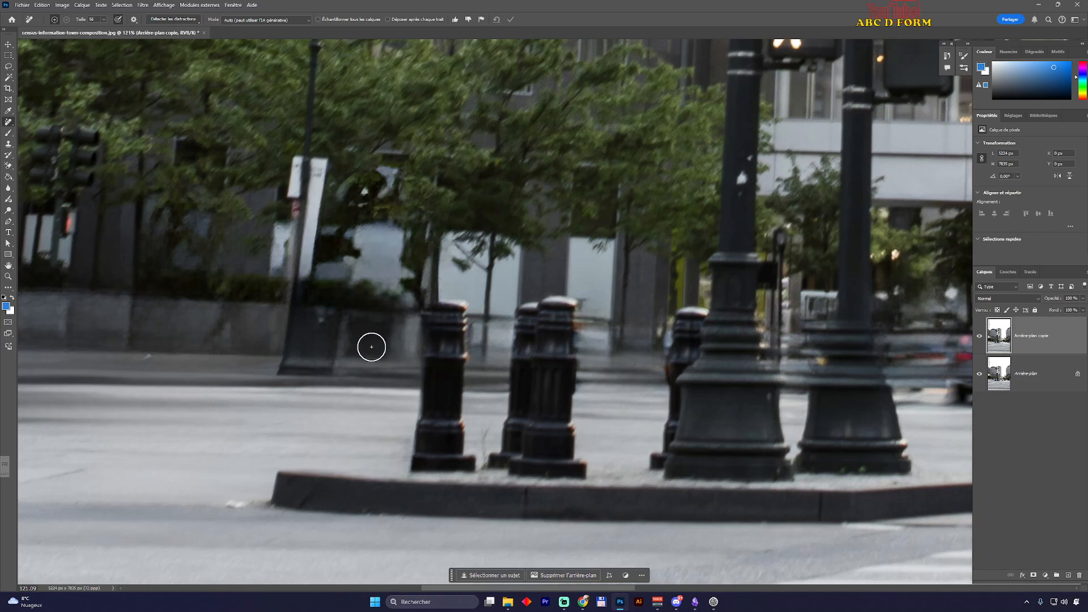
scroll(372, 343, down, 3)
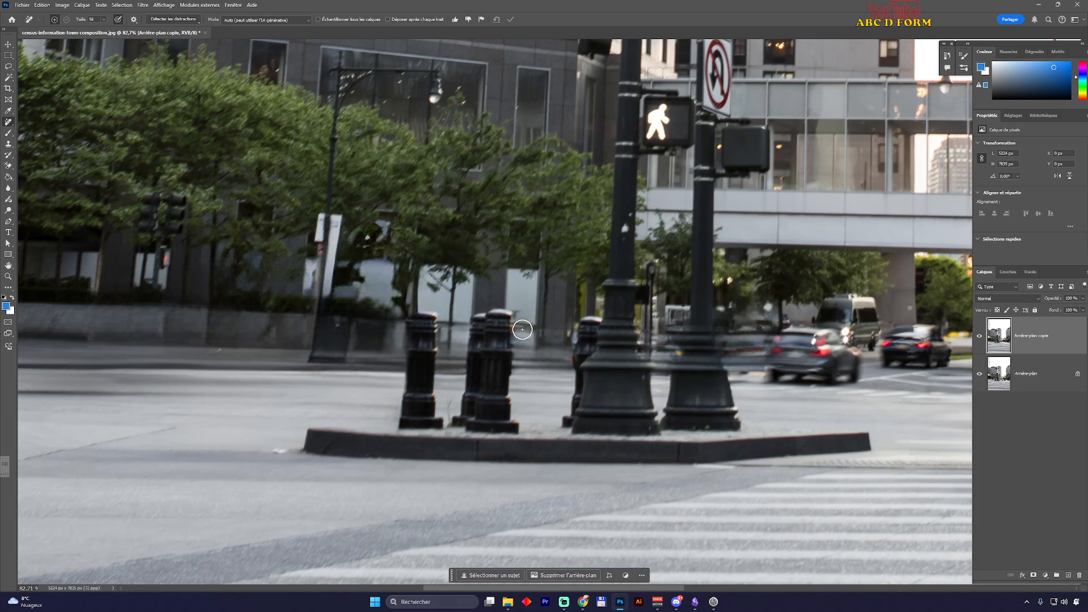
mouse_move(527, 359)
mouse_down()
mouse_move(539, 328)
mouse_move(552, 360)
mouse_move(562, 357)
mouse_up()
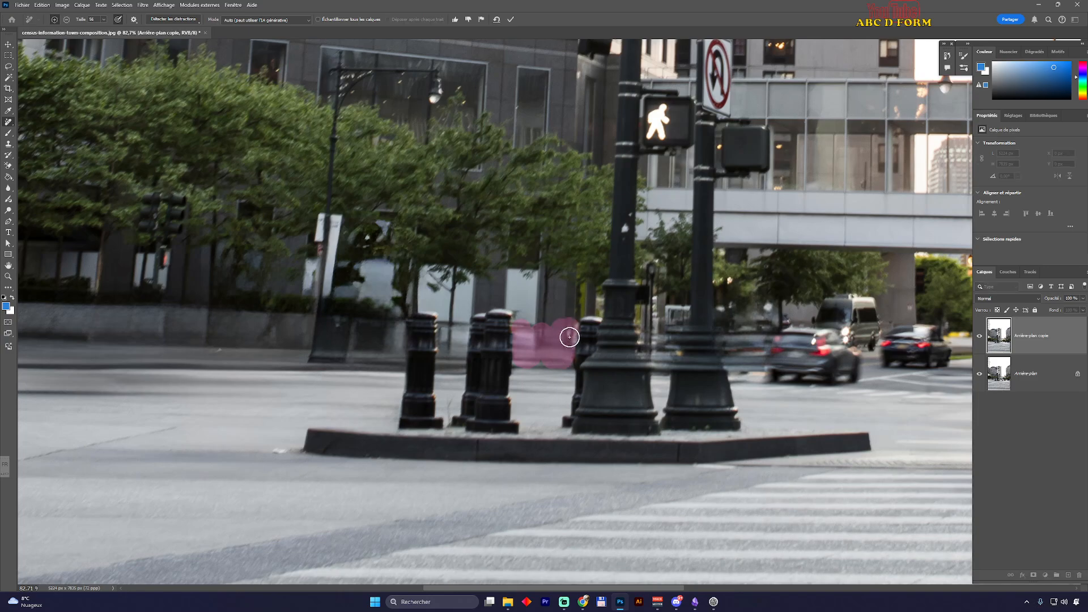
click(511, 20)
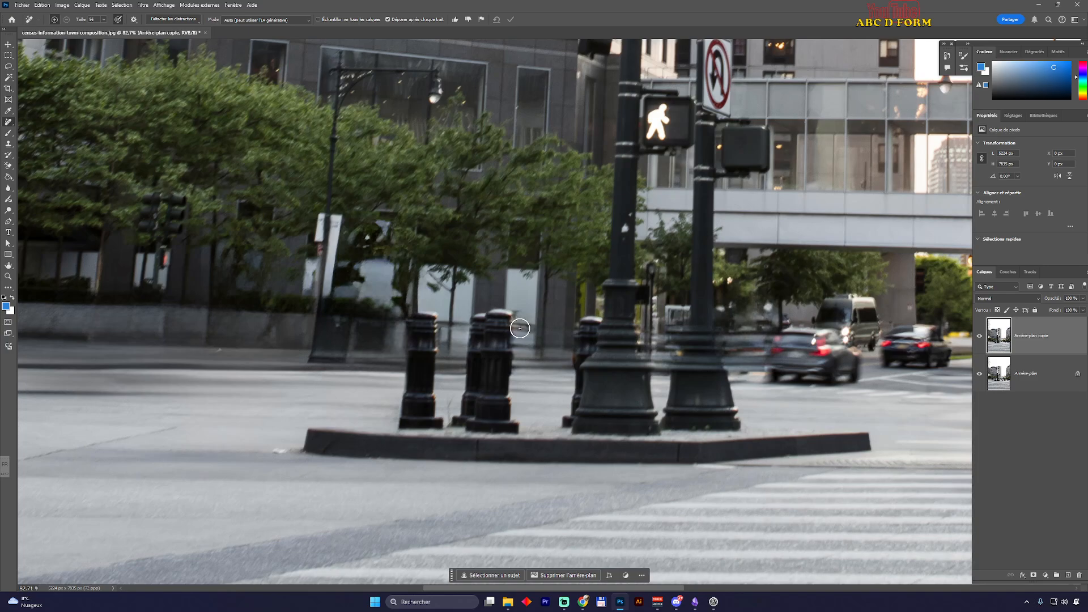
mouse_move(527, 352)
mouse_down()
mouse_move(520, 344)
mouse_move(535, 338)
mouse_move(537, 355)
mouse_up()
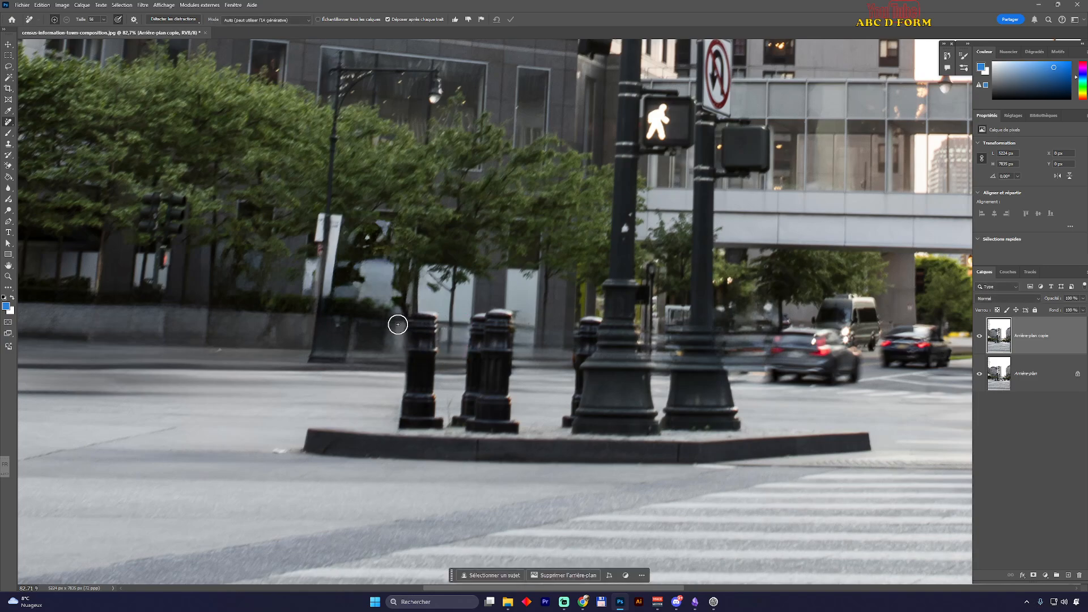
Brush away the dark patch at the slanted lamp post's base and touch up the low wall beside the bollards
mouse_move(396, 335)
mouse_down()
mouse_move(339, 332)
mouse_move(339, 351)
mouse_move(317, 360)
mouse_up()
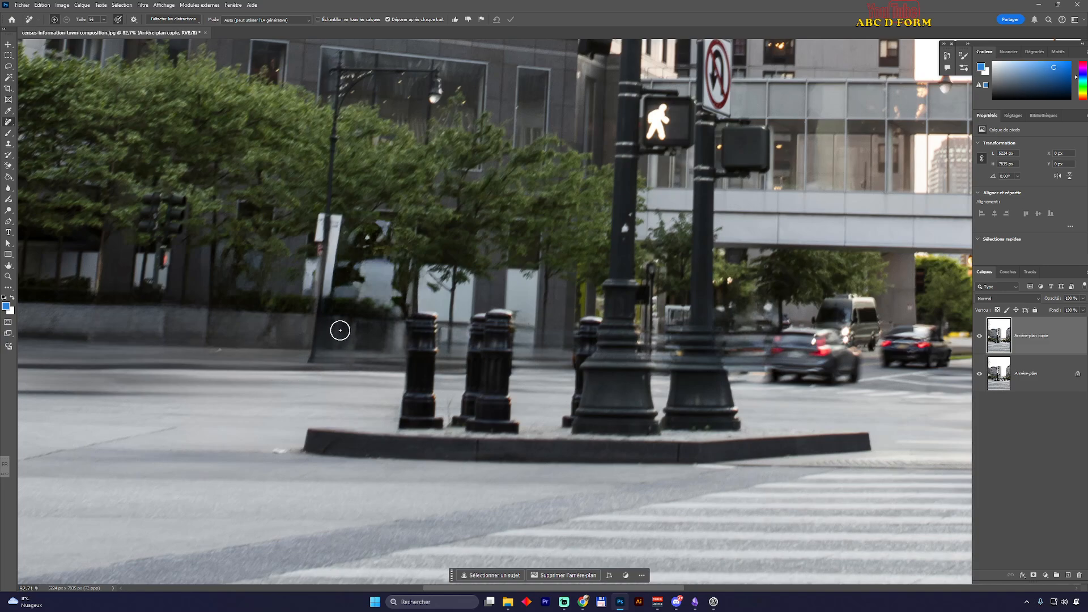
mouse_move(327, 325)
mouse_down()
mouse_move(385, 333)
mouse_move(325, 343)
mouse_up()
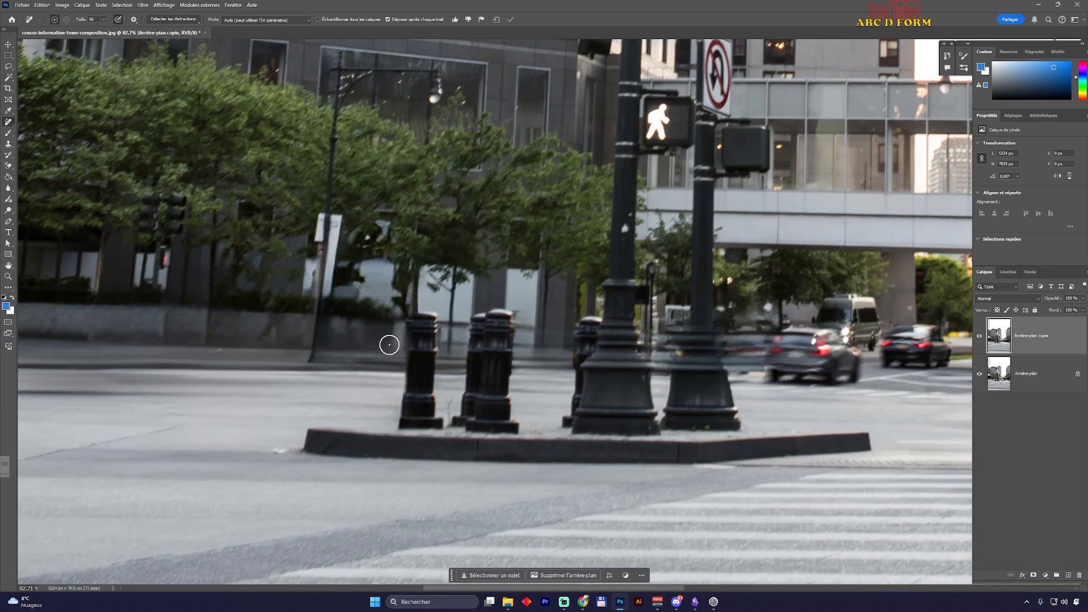
click(524, 325)
click(626, 229)
Brush over the blurred car streaks between the two large pole bases and just beside the second pole
scroll(742, 315, down, 2)
scroll(830, 347, up, 2)
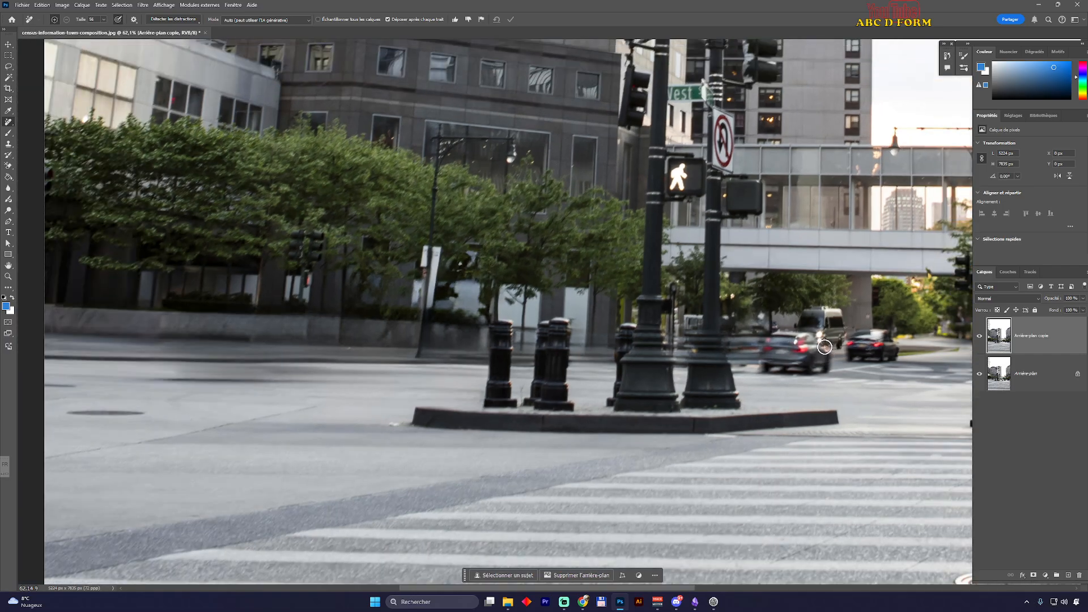
scroll(815, 370, up, 7)
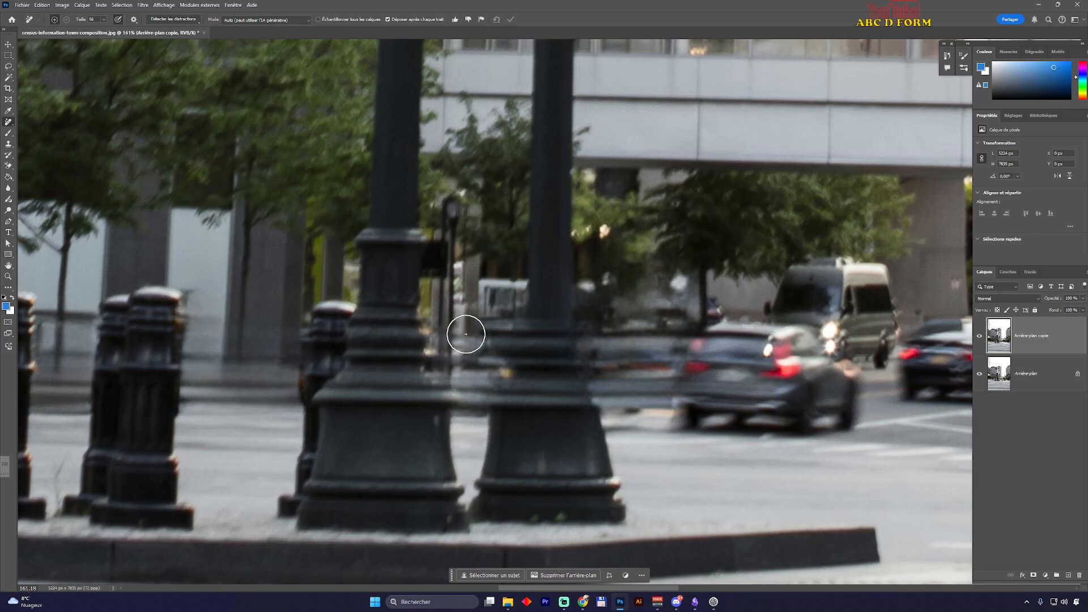
mouse_move(466, 335)
mouse_down()
mouse_move(463, 322)
mouse_move(469, 408)
mouse_up()
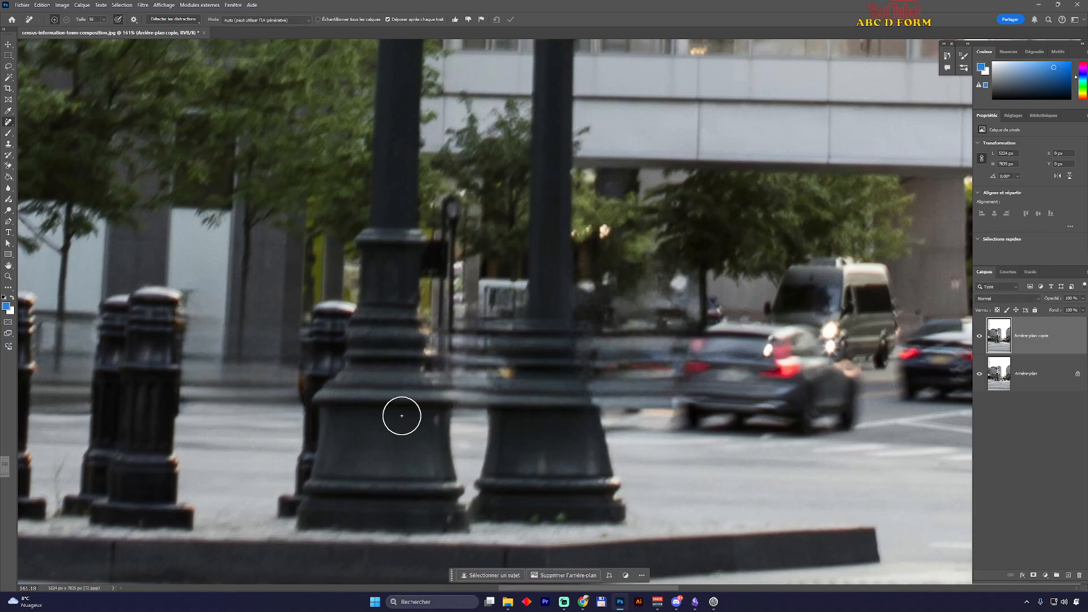
drag(469, 400, 468, 325)
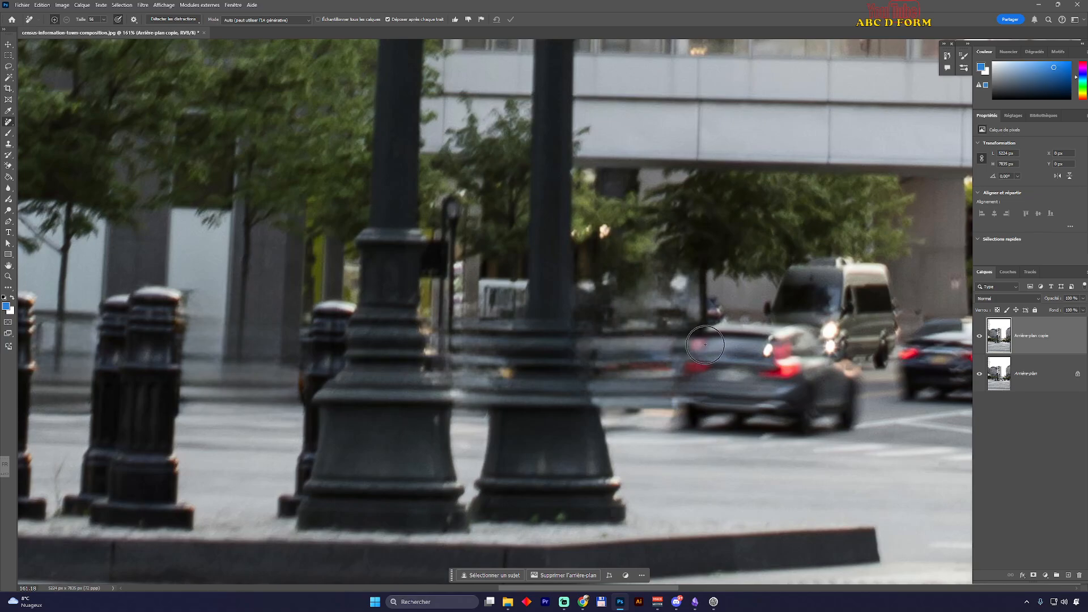
drag(595, 318, 623, 413)
drag(642, 357, 643, 337)
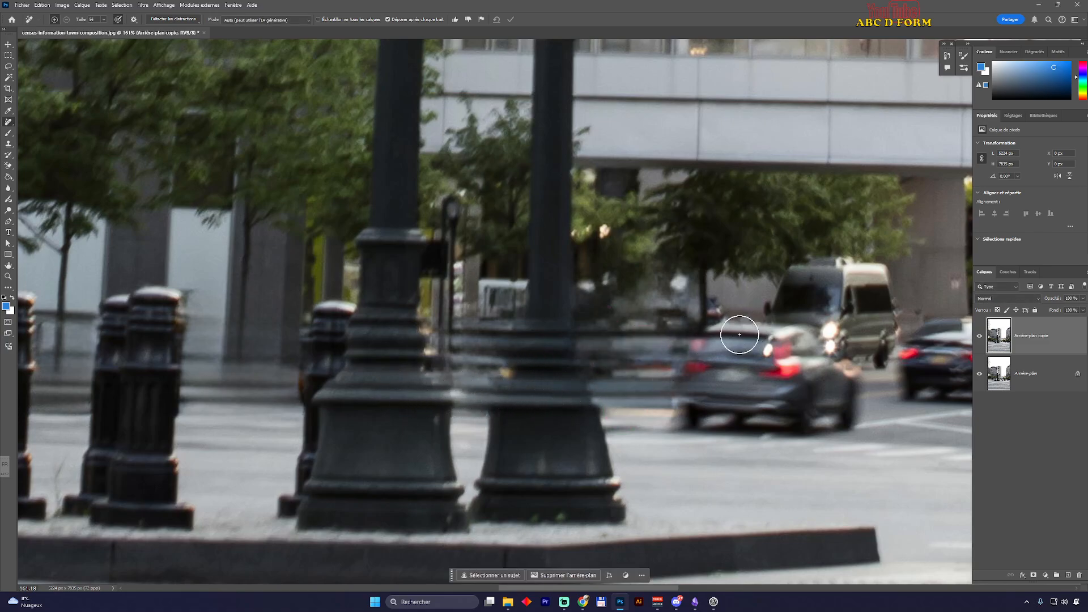
Remove the grey car with red tail lights and touch up the traces beside the second pole
mouse_move(731, 323)
mouse_down()
mouse_move(677, 390)
mouse_move(675, 414)
mouse_move(736, 429)
mouse_move(794, 421)
mouse_move(847, 379)
mouse_move(839, 355)
mouse_move(740, 324)
mouse_move(807, 341)
mouse_move(707, 360)
mouse_move(803, 371)
mouse_move(777, 407)
mouse_move(699, 377)
mouse_move(816, 414)
mouse_move(854, 405)
mouse_move(850, 417)
mouse_move(691, 387)
mouse_move(839, 374)
mouse_up()
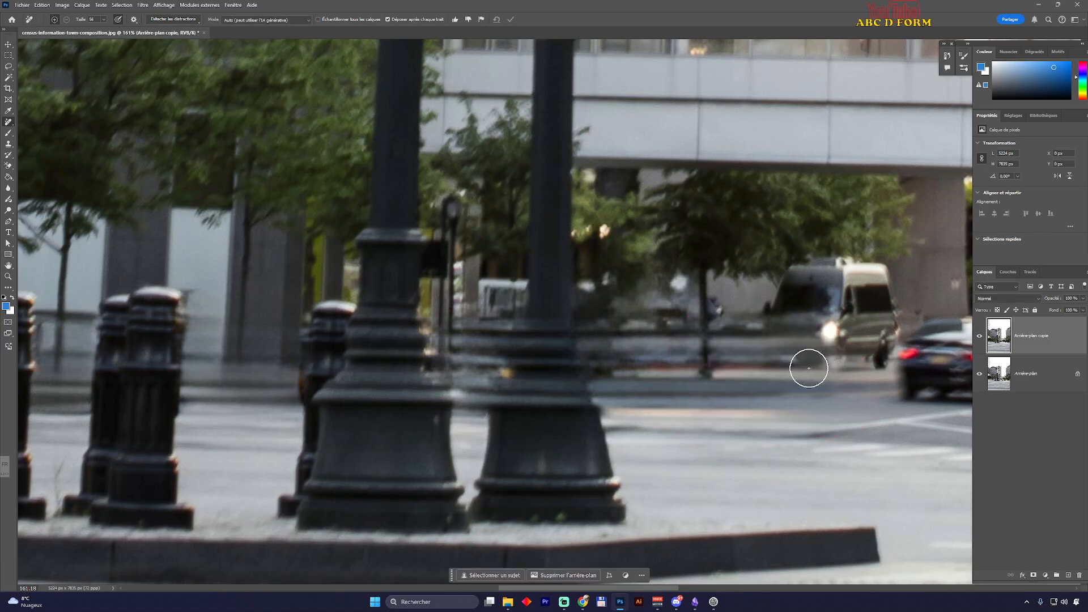
mouse_move(648, 328)
mouse_down()
mouse_move(673, 396)
mouse_move(680, 332)
mouse_move(608, 322)
mouse_up()
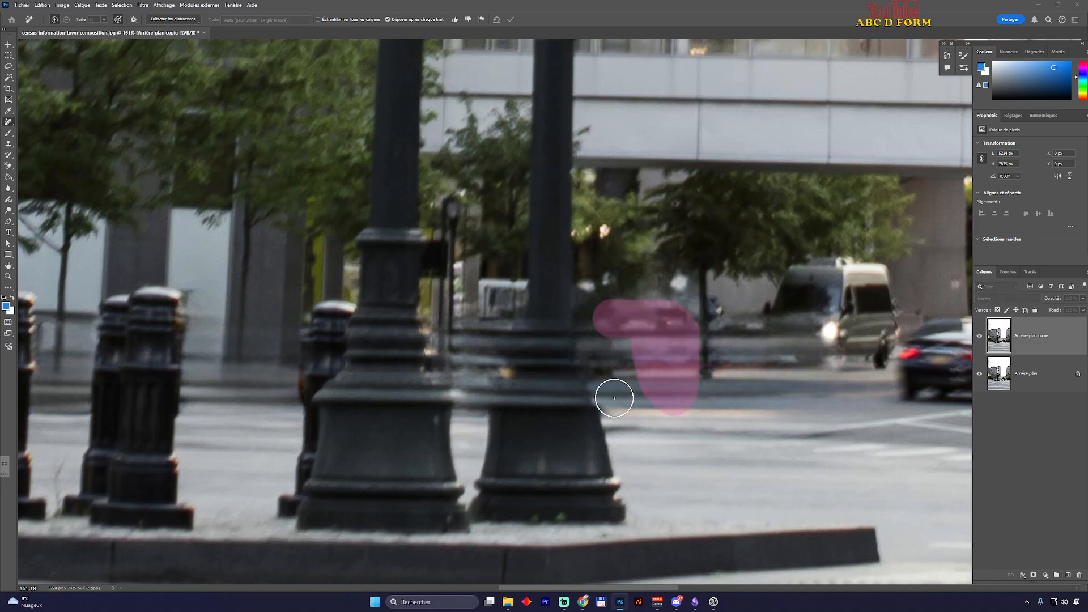
mouse_move(721, 301)
mouse_down()
mouse_move(716, 325)
mouse_move(681, 295)
mouse_move(678, 317)
mouse_up()
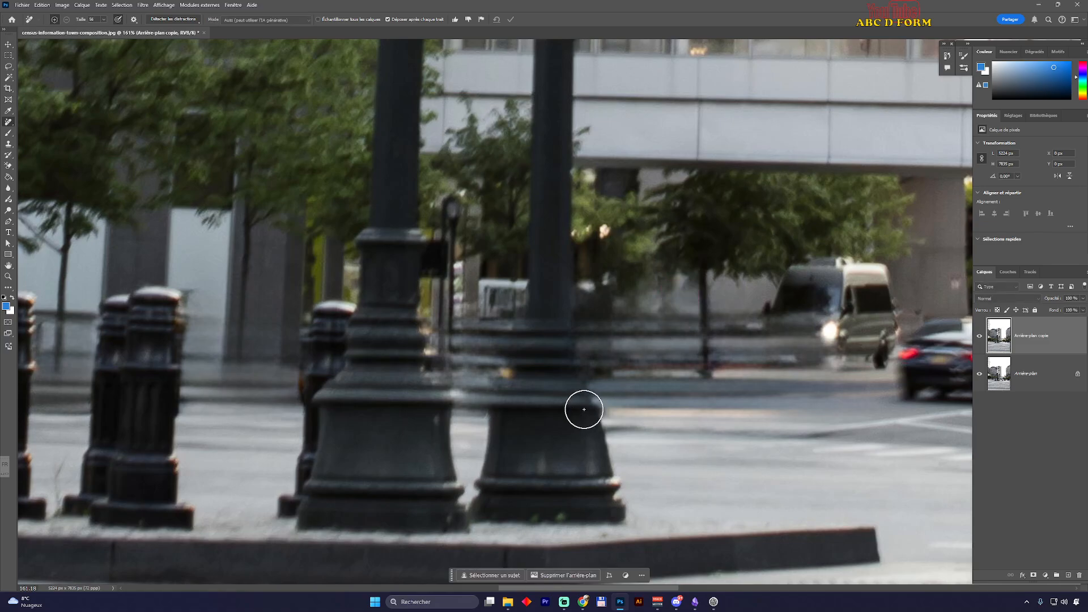
Remove the van under the footbridge and smooth the wall area where it stood
mouse_move(779, 275)
mouse_down()
mouse_move(874, 266)
mouse_move(881, 348)
mouse_move(890, 328)
mouse_move(871, 364)
mouse_move(779, 362)
mouse_move(766, 306)
mouse_move(799, 266)
mouse_move(798, 344)
mouse_move(830, 291)
mouse_move(832, 342)
mouse_move(851, 320)
mouse_move(858, 341)
mouse_move(854, 294)
mouse_move(867, 319)
mouse_move(592, 323)
mouse_up()
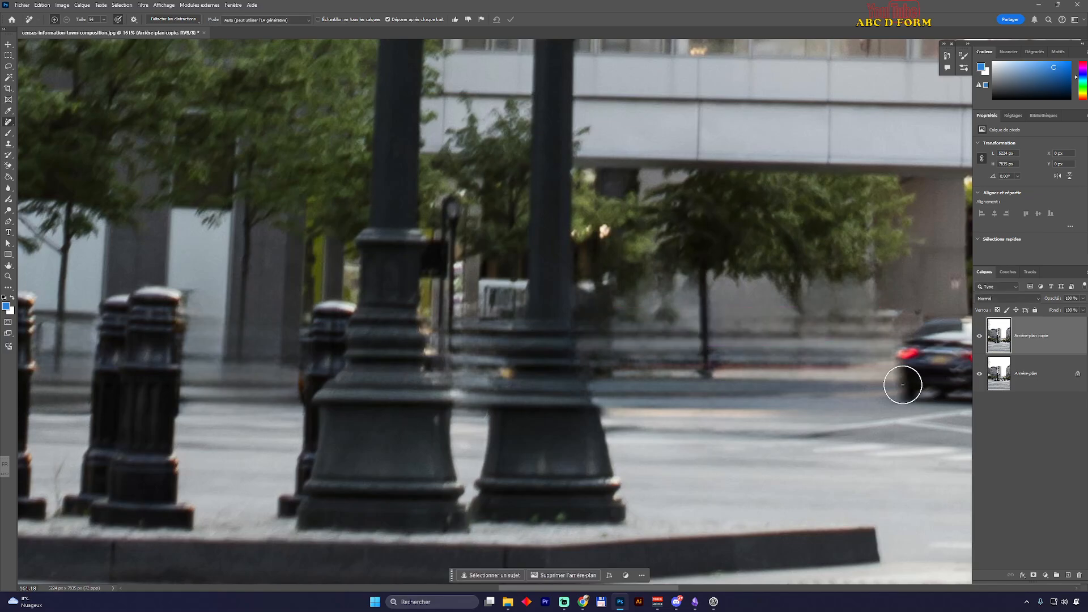
drag(884, 332, 861, 338)
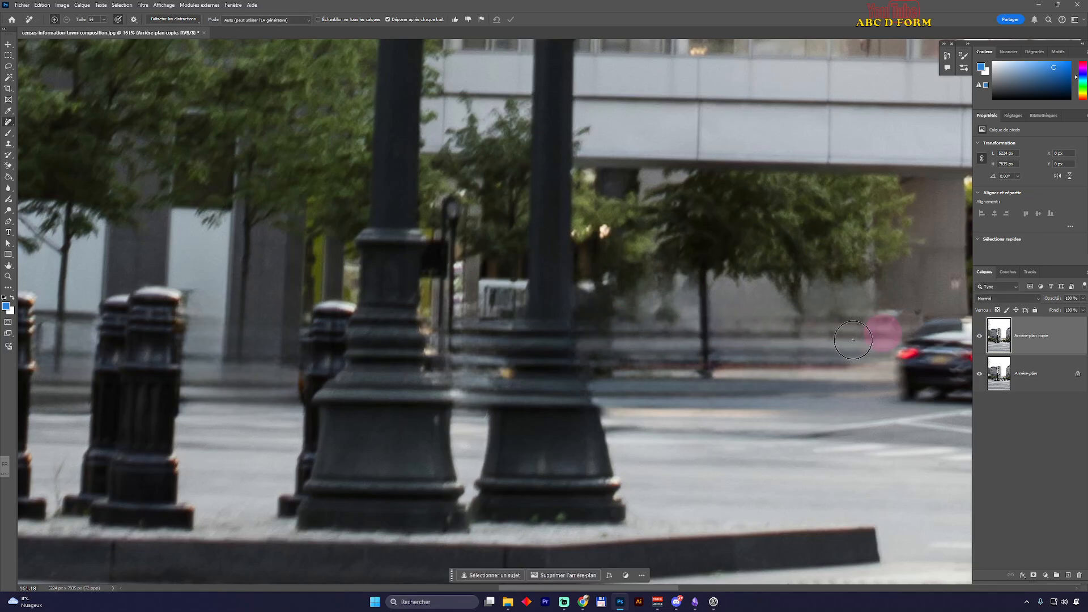
drag(777, 344, 584, 339)
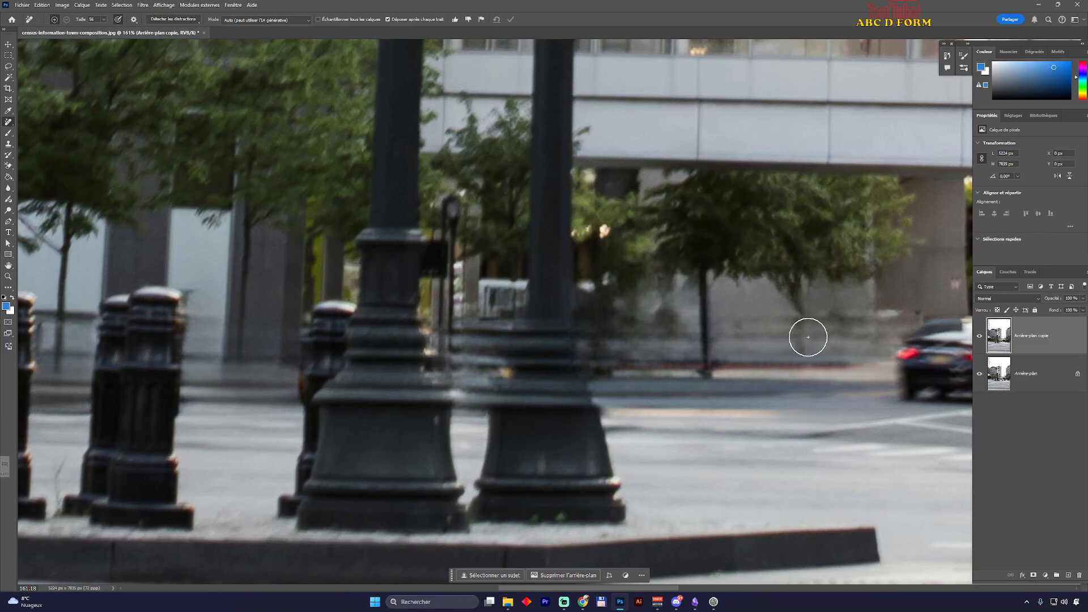
Clean up the smeared curb line beneath the trees under the footbridge with the Remove tool
drag(822, 367, 641, 364)
drag(712, 367, 785, 367)
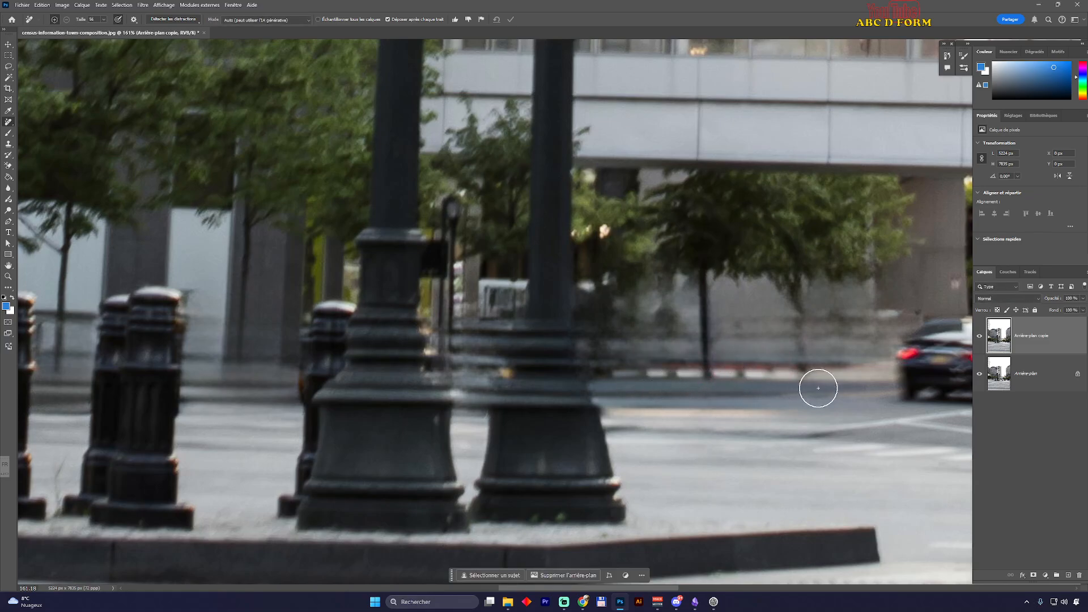
drag(764, 369, 644, 365)
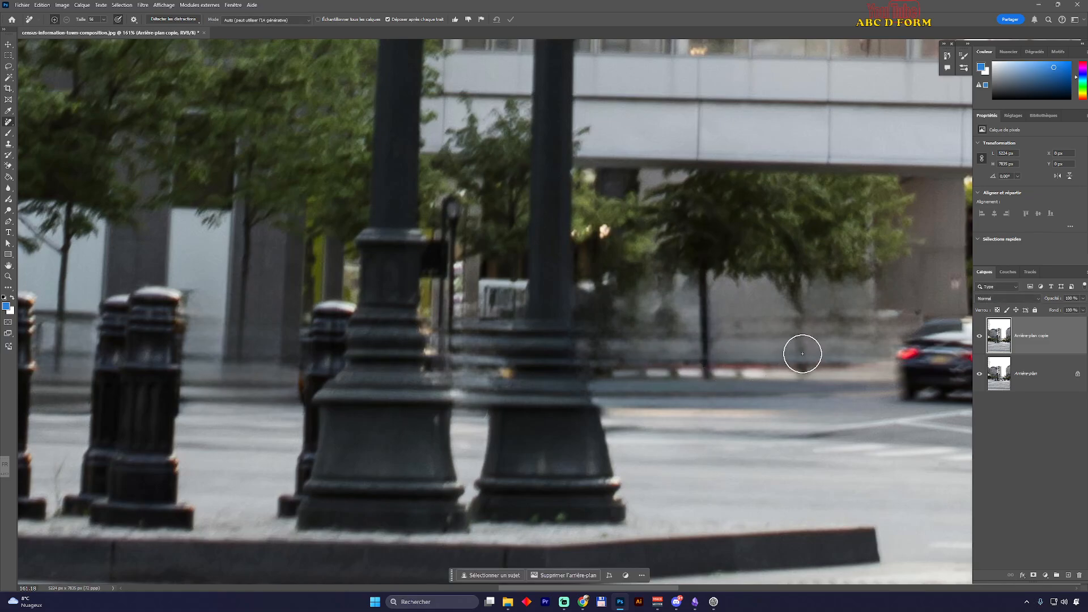
Remove the thin post and the remaining smudges between the two large traffic poles
scroll(757, 366, down, 4)
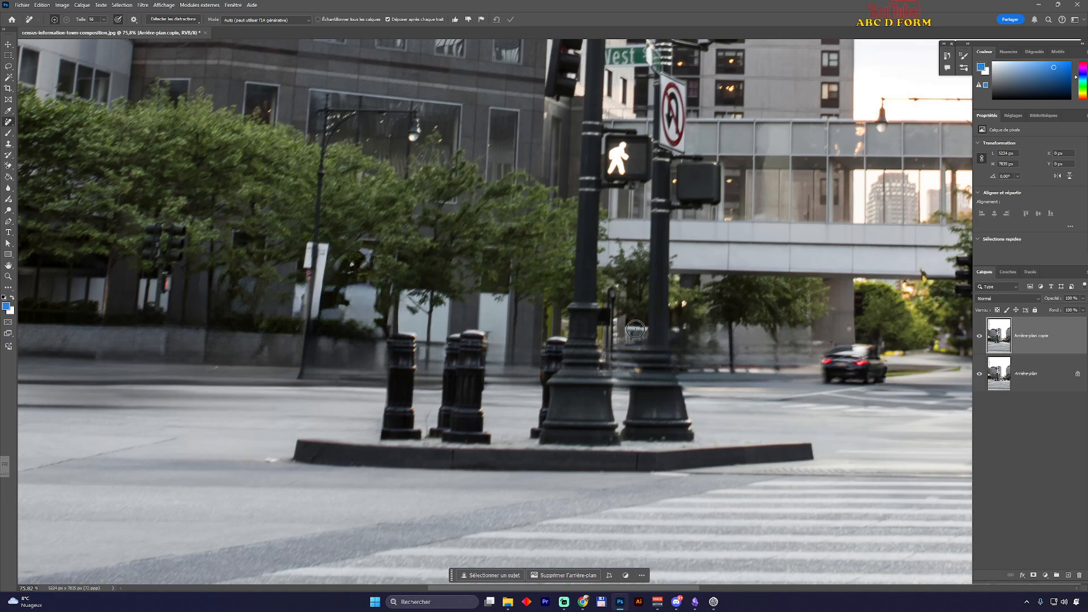
mouse_move(638, 324)
mouse_down()
mouse_move(633, 342)
mouse_move(625, 328)
mouse_move(623, 385)
mouse_up()
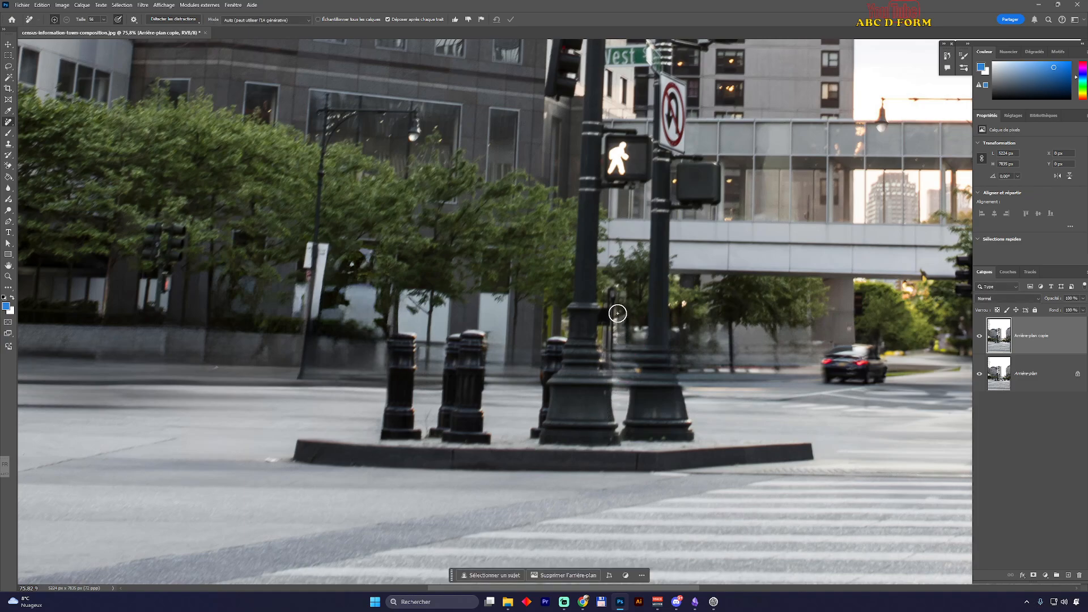
drag(610, 291, 621, 312)
mouse_move(606, 333)
mouse_down()
mouse_move(639, 344)
mouse_move(612, 345)
mouse_move(620, 383)
mouse_move(617, 345)
mouse_move(636, 374)
mouse_up()
click(636, 368)
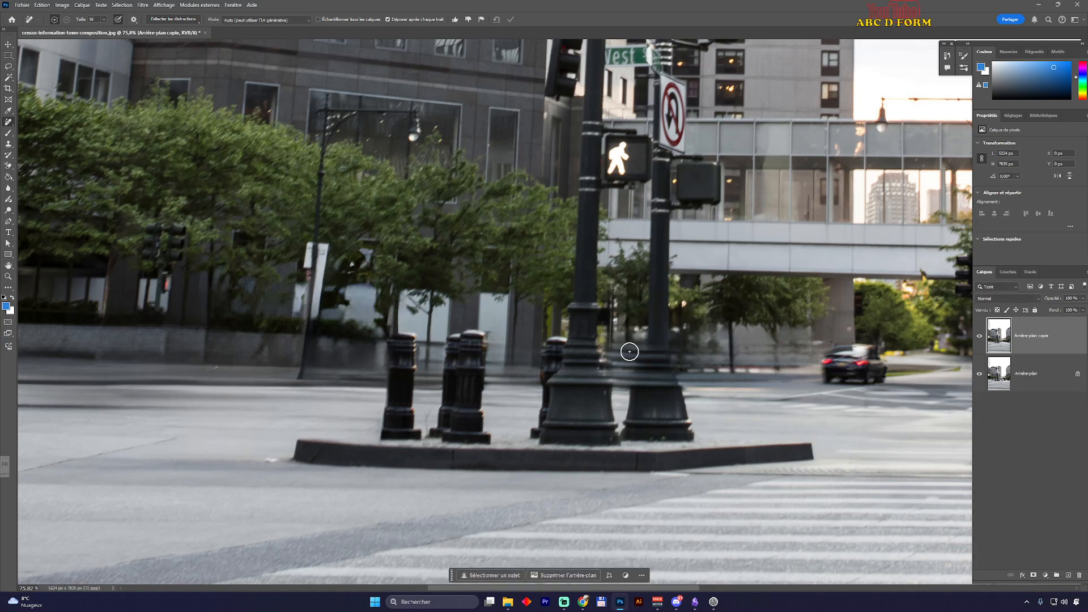
drag(604, 329, 604, 340)
Erase the lit walking figure from the pedestrian signal on the large pole
scroll(617, 366, down, 4)
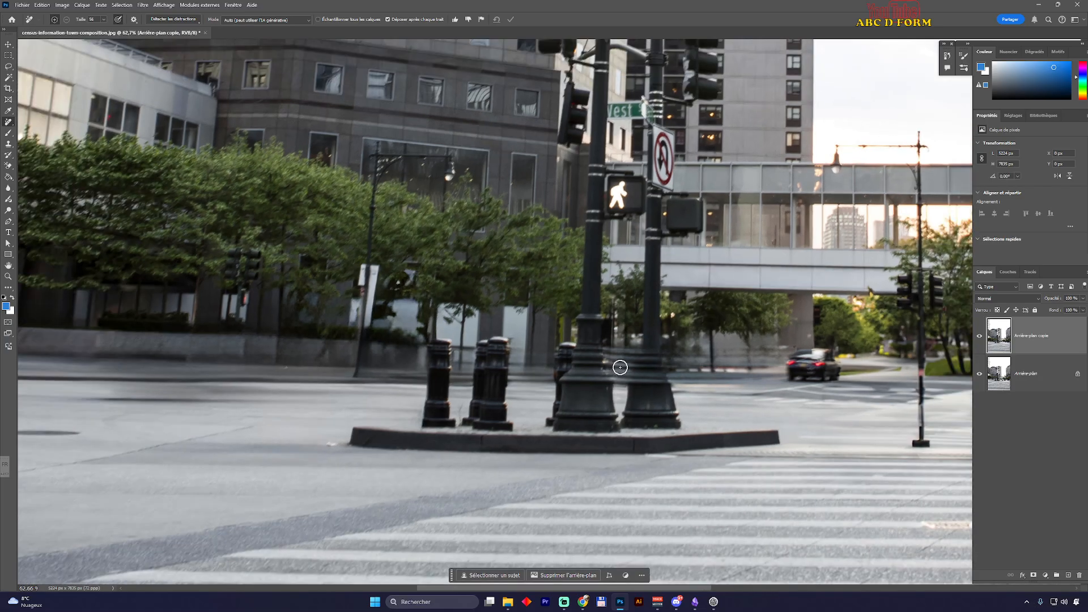
scroll(631, 371, up, 3)
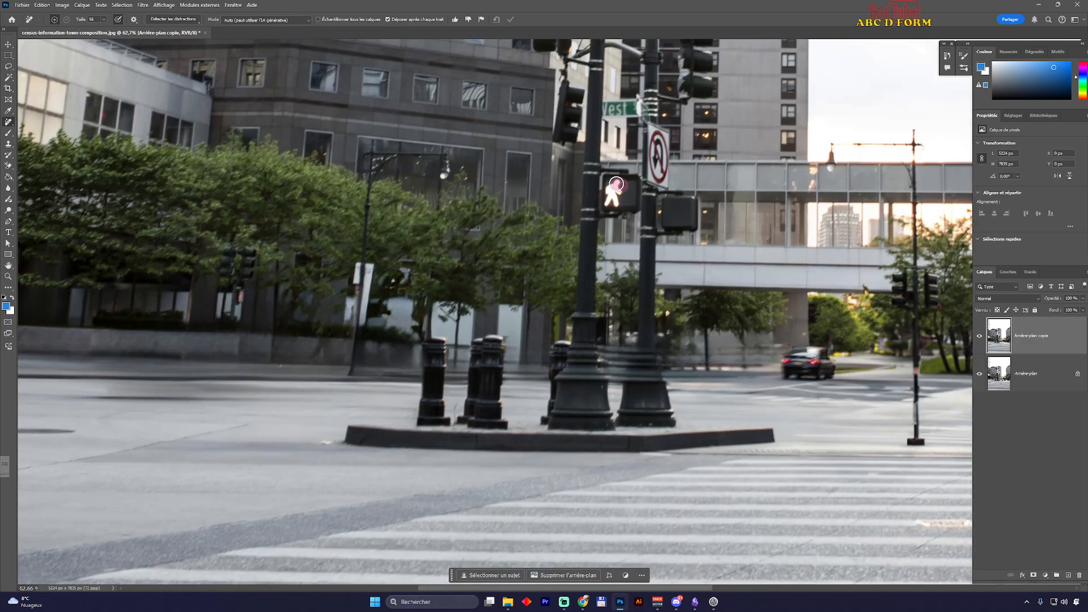
drag(619, 201, 611, 201)
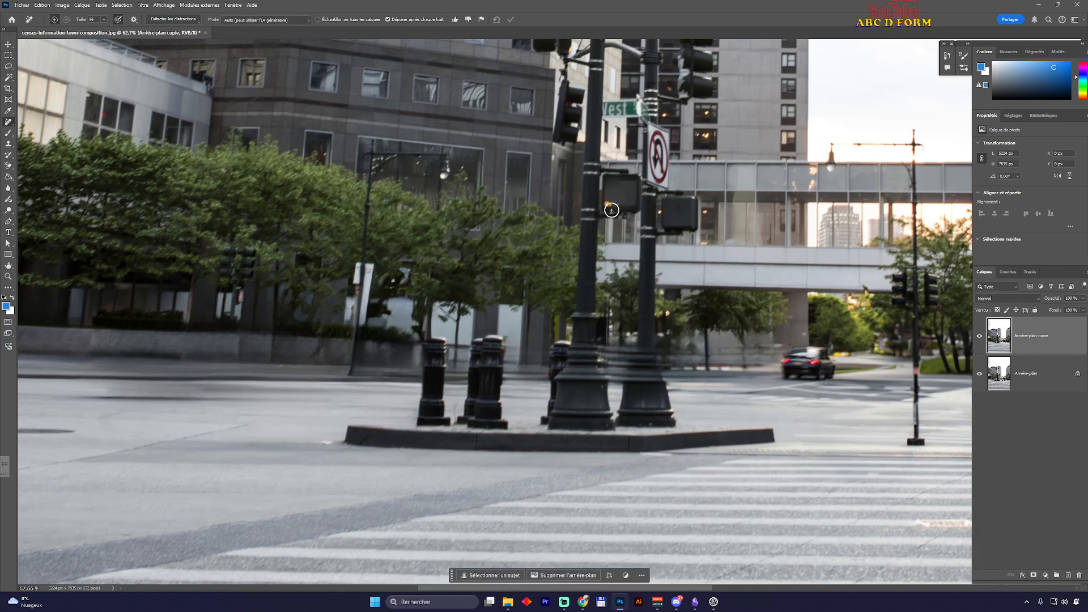
click(608, 203)
Remove the black car on the far road under the footbridge and touch up its remnants
mouse_move(830, 377)
mouse_down()
mouse_move(788, 376)
mouse_move(782, 352)
mouse_up()
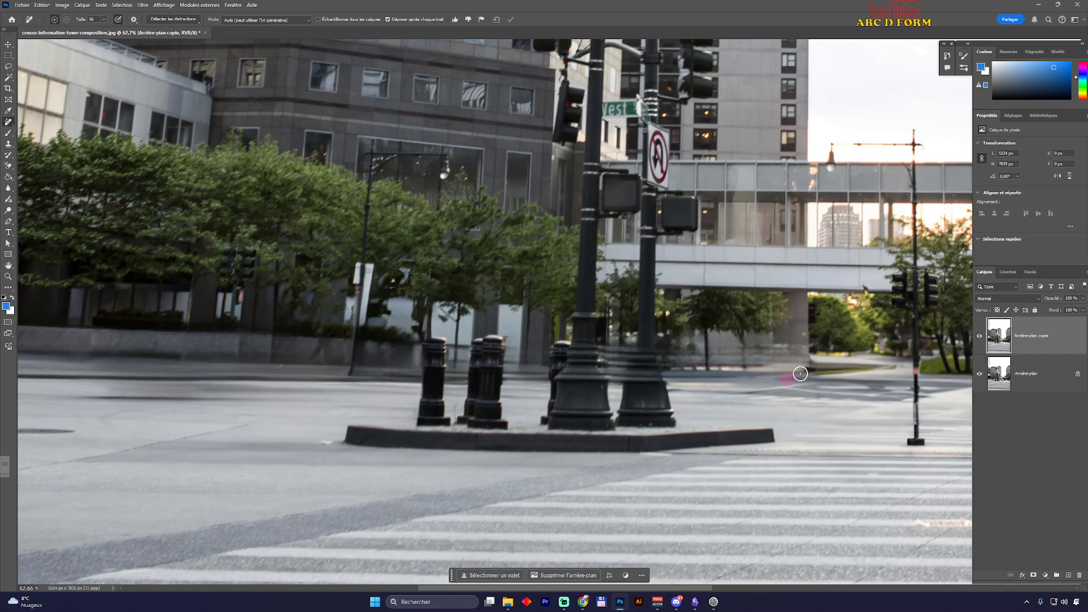
scroll(789, 363, down, 2)
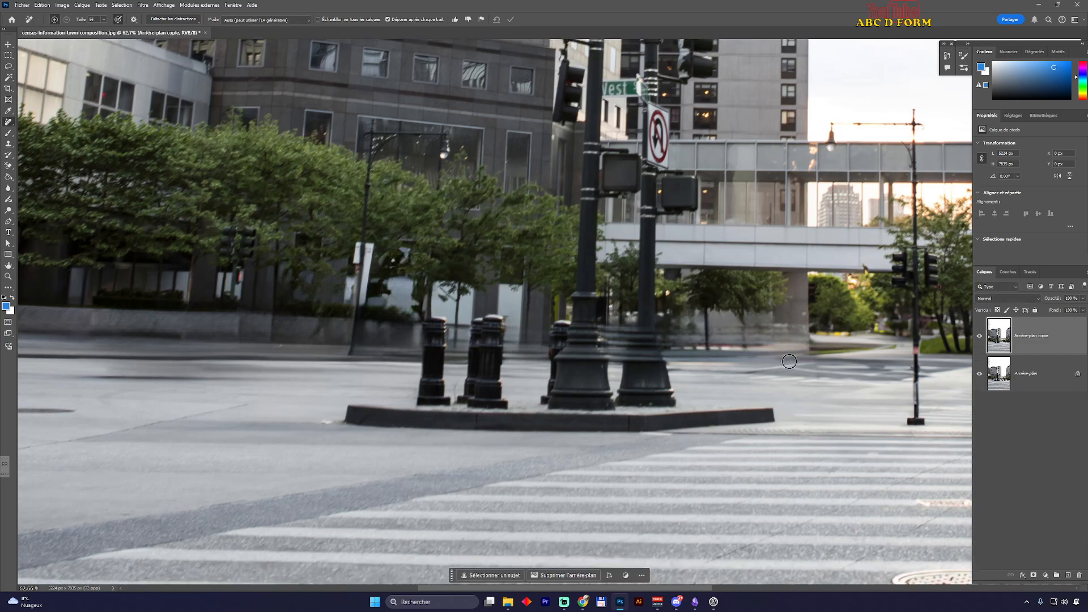
scroll(790, 361, up, 2)
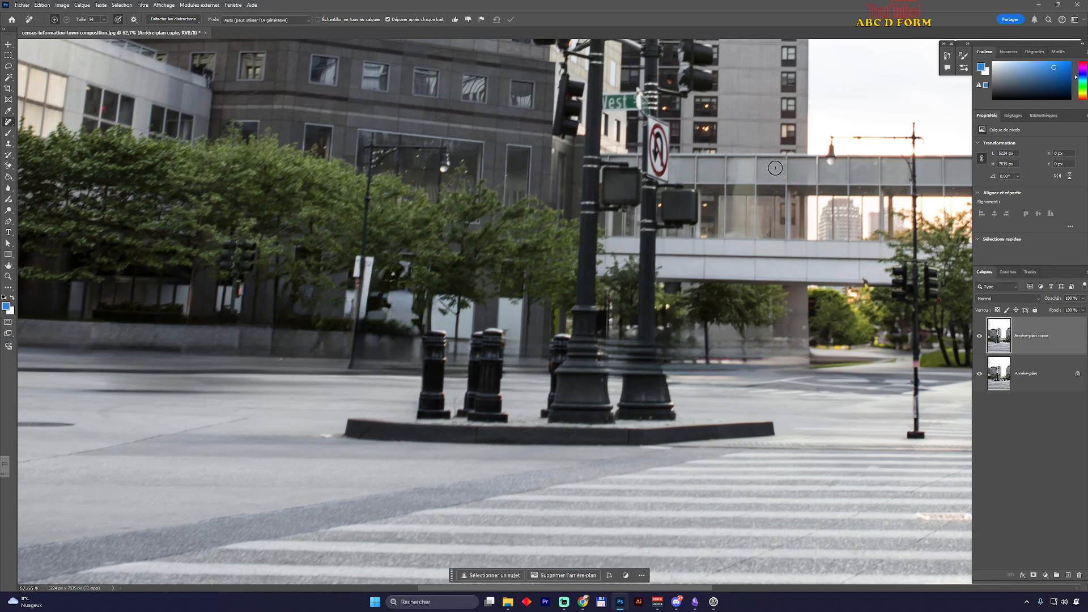
click(832, 163)
Remove the dark car at the photo's right edge with its traces, and the light on the nearby pedestrian signal
scroll(822, 281, down, 5)
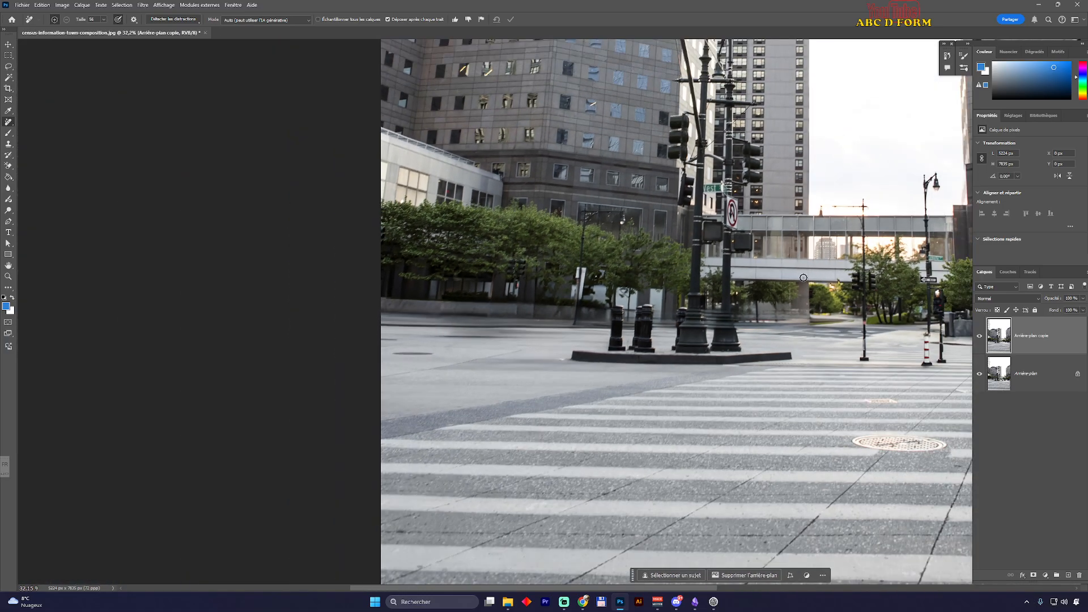
scroll(803, 277, down, 4)
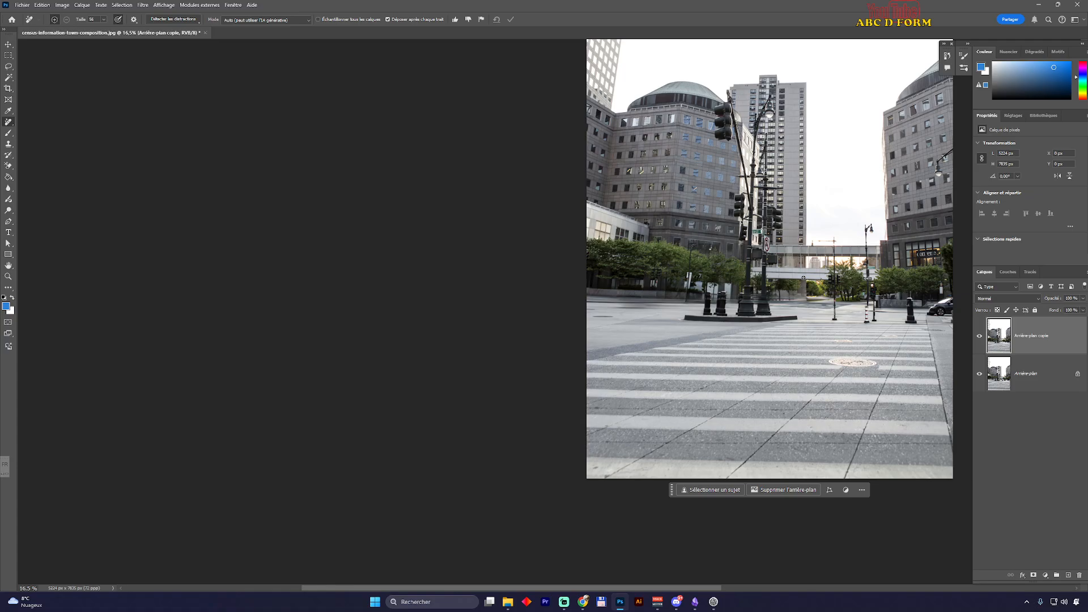
drag(775, 283, 493, 376)
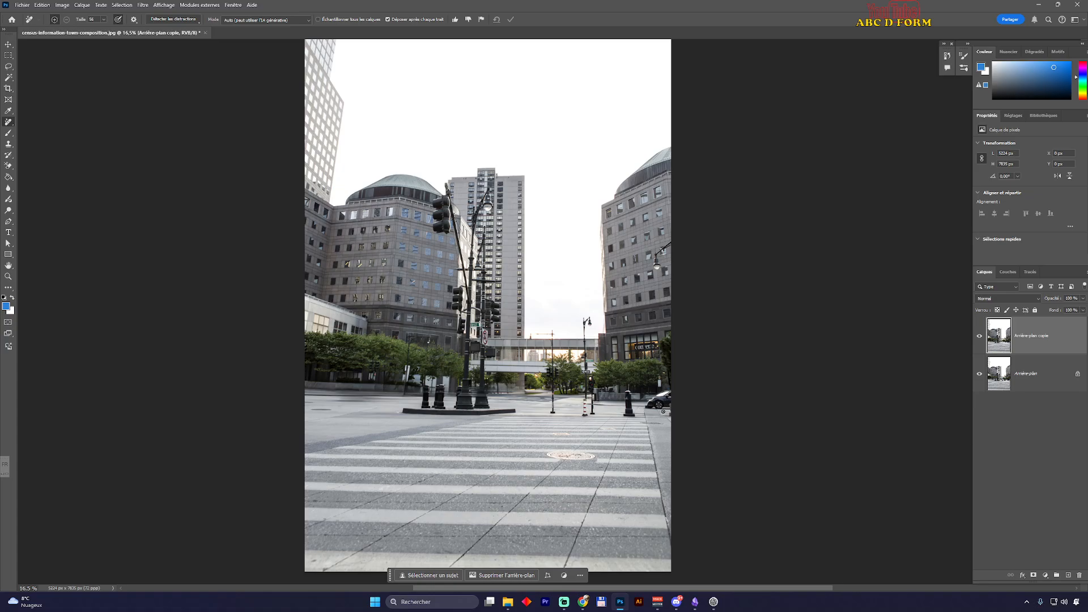
scroll(662, 410, up, 4)
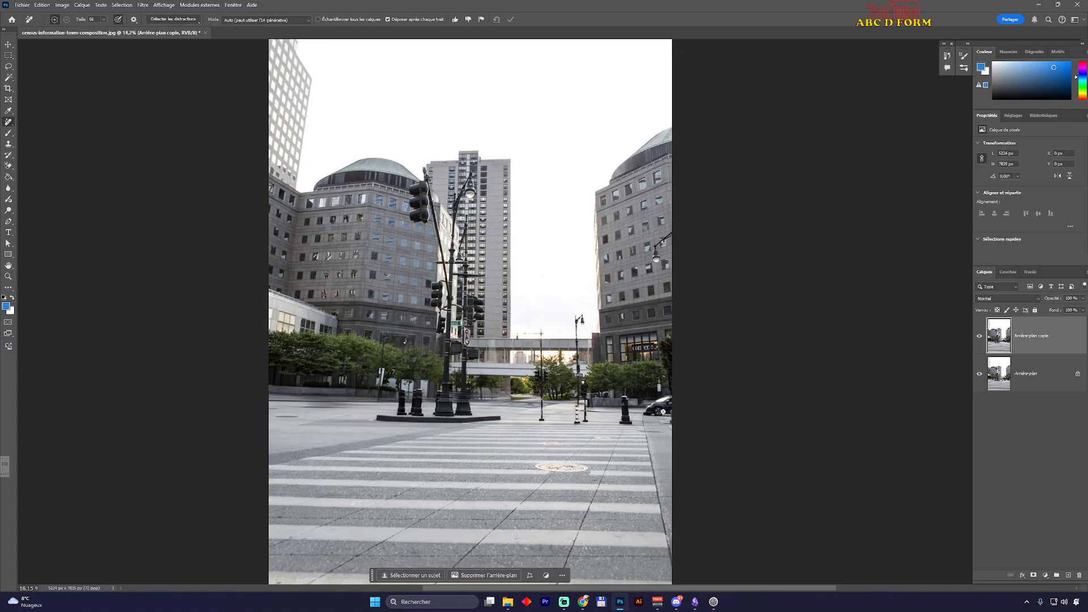
scroll(662, 409, up, 4)
mouse_move(700, 343)
mouse_down()
mouse_move(670, 346)
mouse_move(615, 382)
mouse_move(577, 426)
mouse_move(627, 431)
mouse_move(609, 403)
mouse_move(606, 420)
mouse_move(675, 371)
mouse_move(638, 395)
mouse_move(656, 389)
mouse_move(636, 385)
mouse_move(700, 362)
mouse_move(693, 421)
mouse_move(646, 425)
mouse_move(699, 428)
mouse_move(696, 417)
mouse_move(656, 406)
mouse_move(677, 404)
mouse_move(698, 461)
mouse_up()
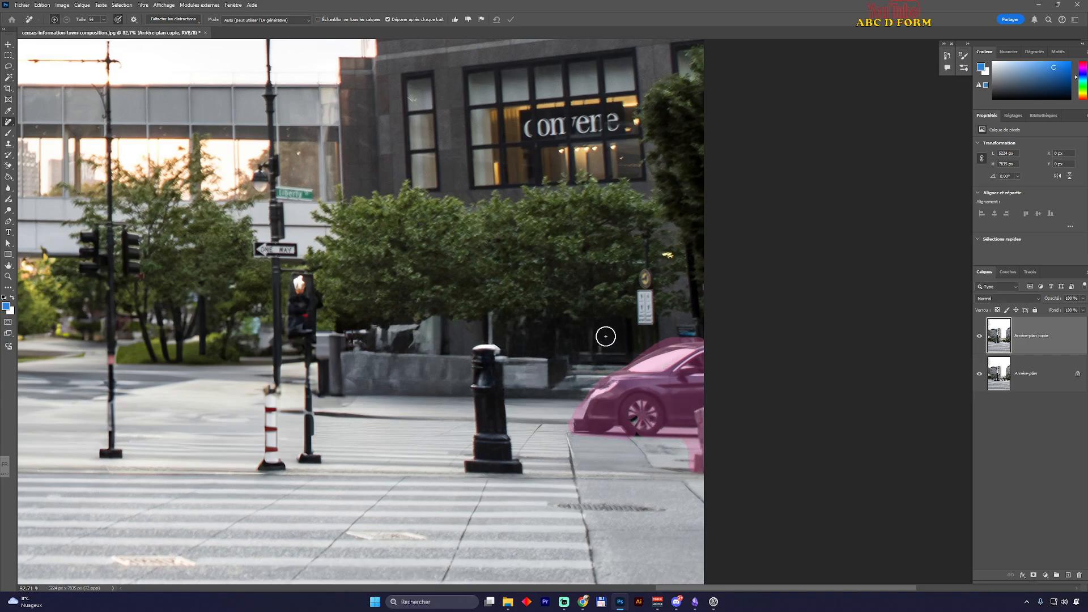
mouse_move(643, 404)
mouse_down()
mouse_move(618, 416)
mouse_move(645, 431)
mouse_move(613, 434)
mouse_move(698, 433)
mouse_move(670, 418)
mouse_move(531, 425)
mouse_up()
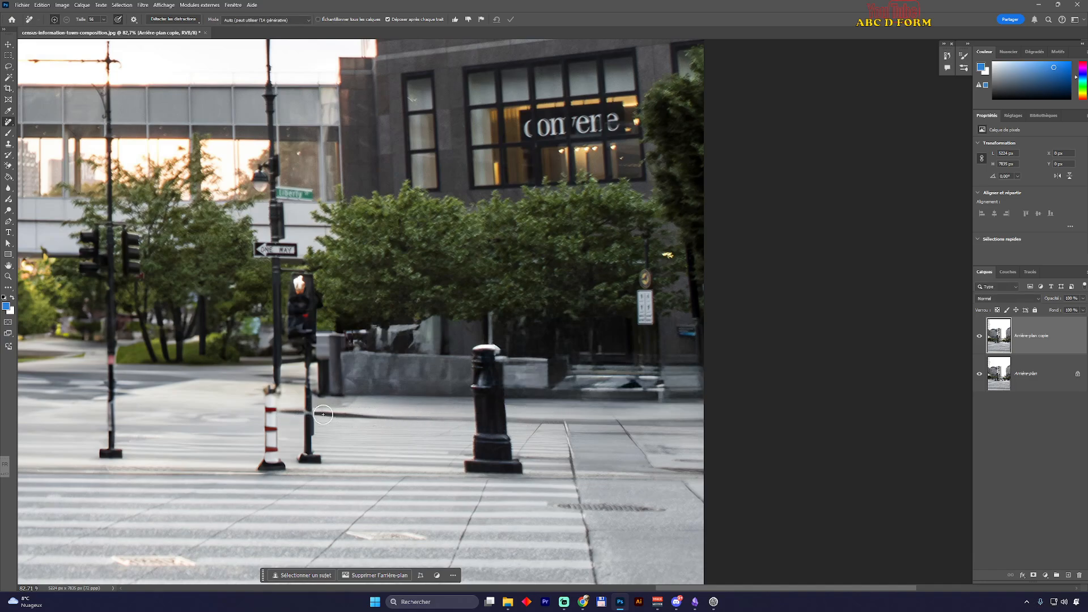
drag(297, 288, 299, 305)
Compare the whole retouched photo with the original by repeatedly hiding and showing the duplicated layer
scroll(379, 353, down, 2)
scroll(379, 353, down, 6)
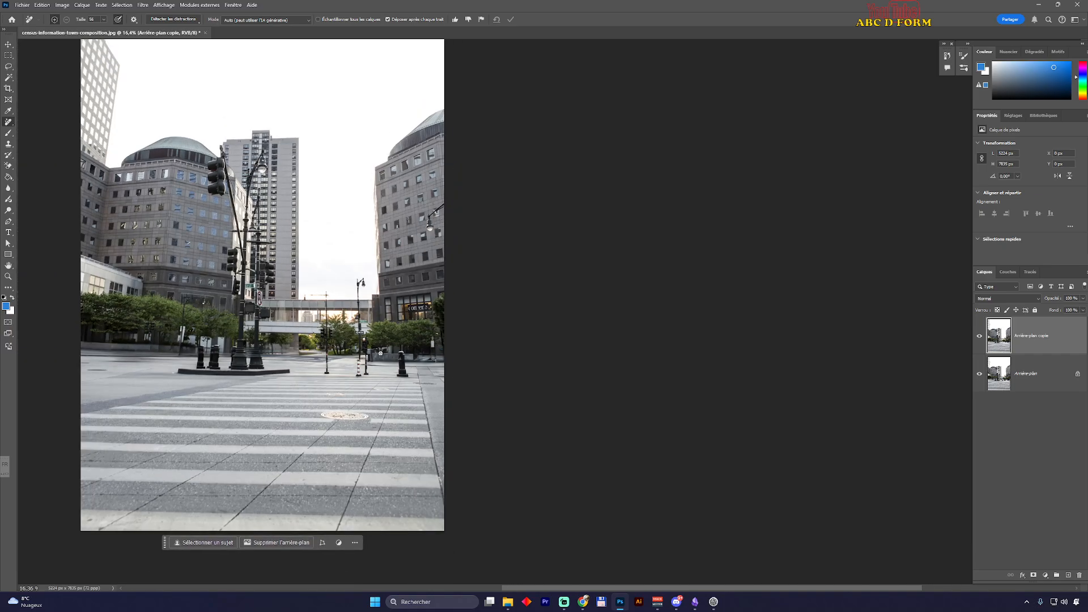
scroll(380, 353, up, 1)
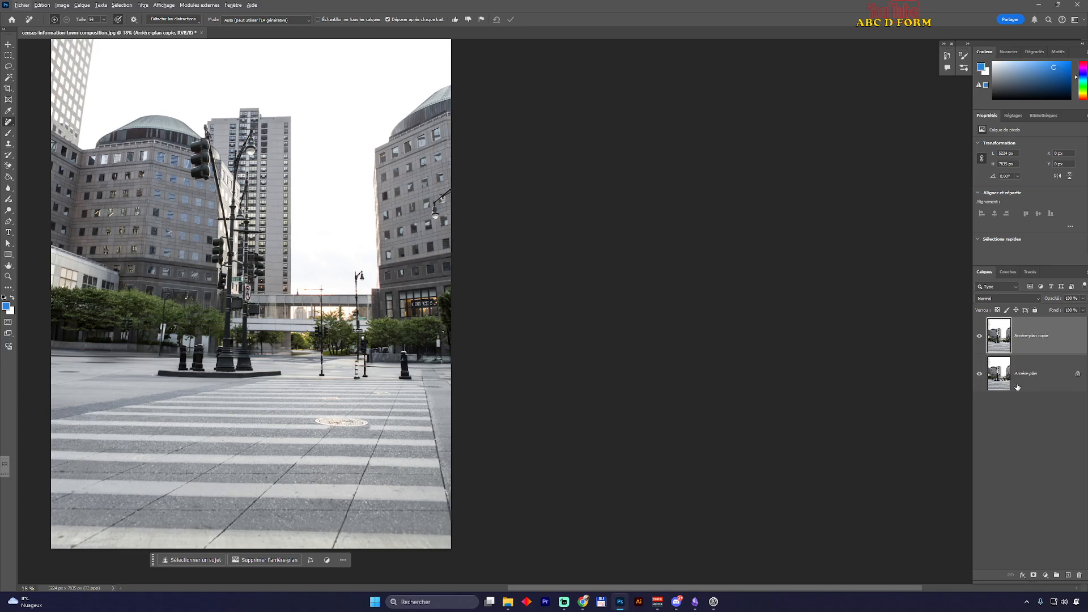
click(980, 336)
click(980, 336)
click(980, 336)
click(980, 338)
click(979, 337)
click(979, 337)
click(979, 337)
click(979, 337)
click(979, 337)
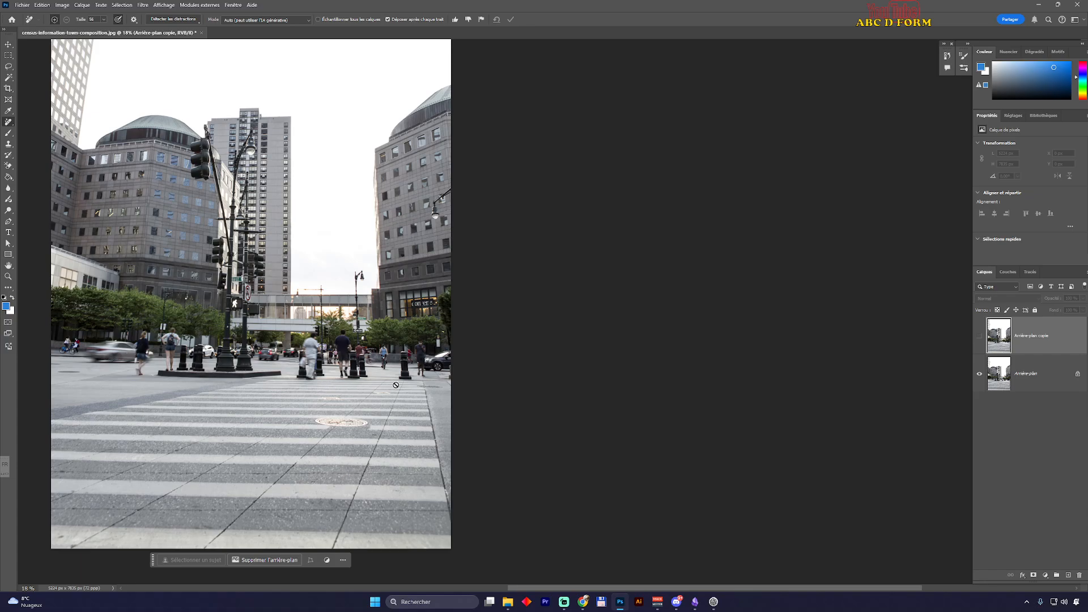
click(979, 337)
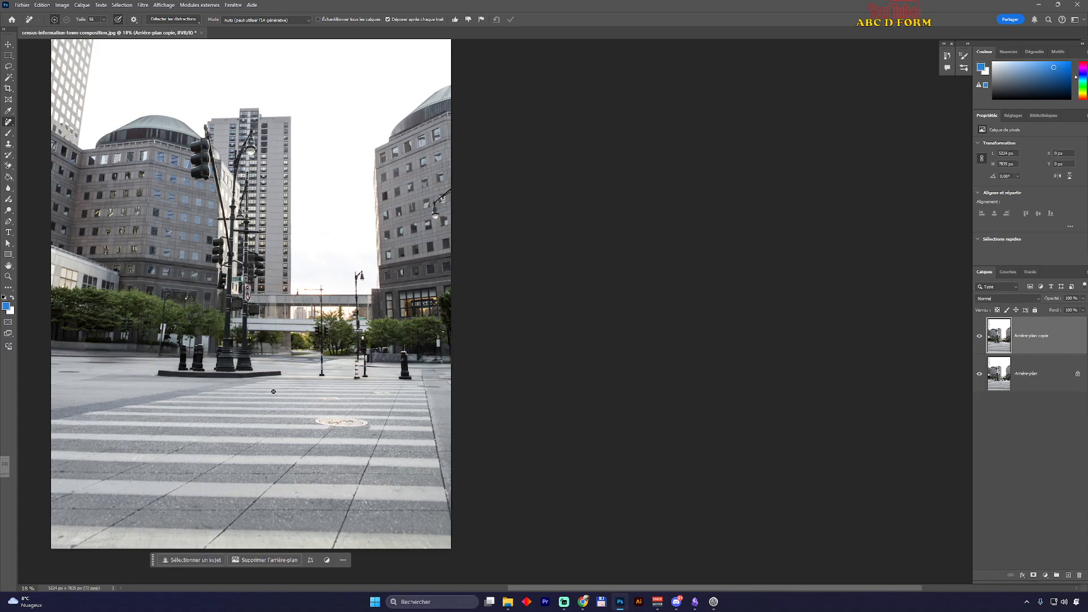